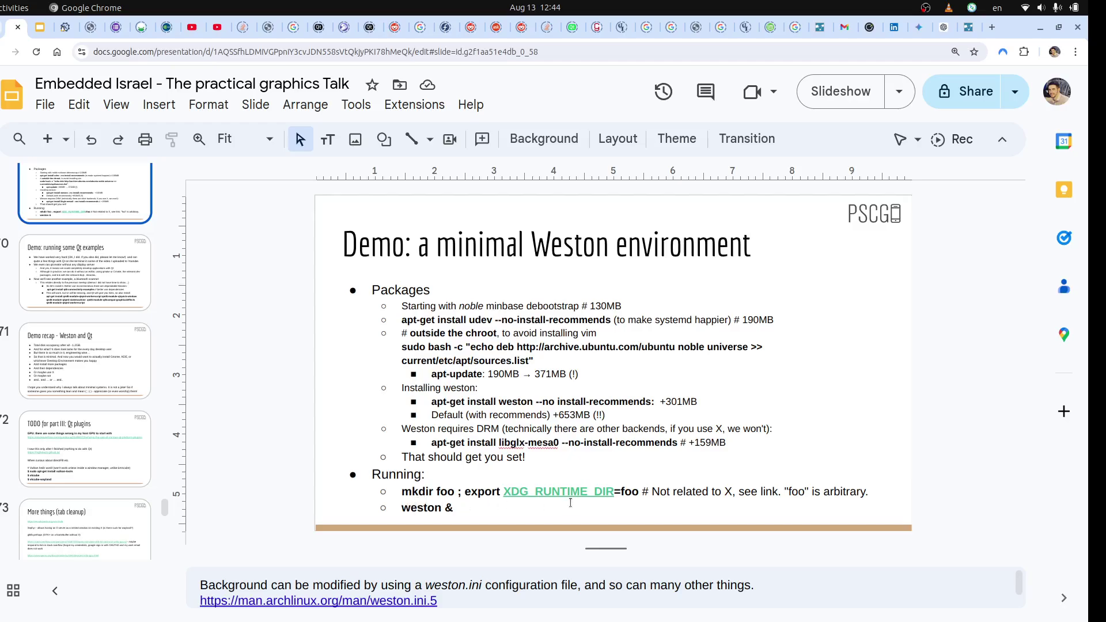
- Bring the QEMU window forward and log in to the Ubuntu guest console as root
key(alt+Tab)
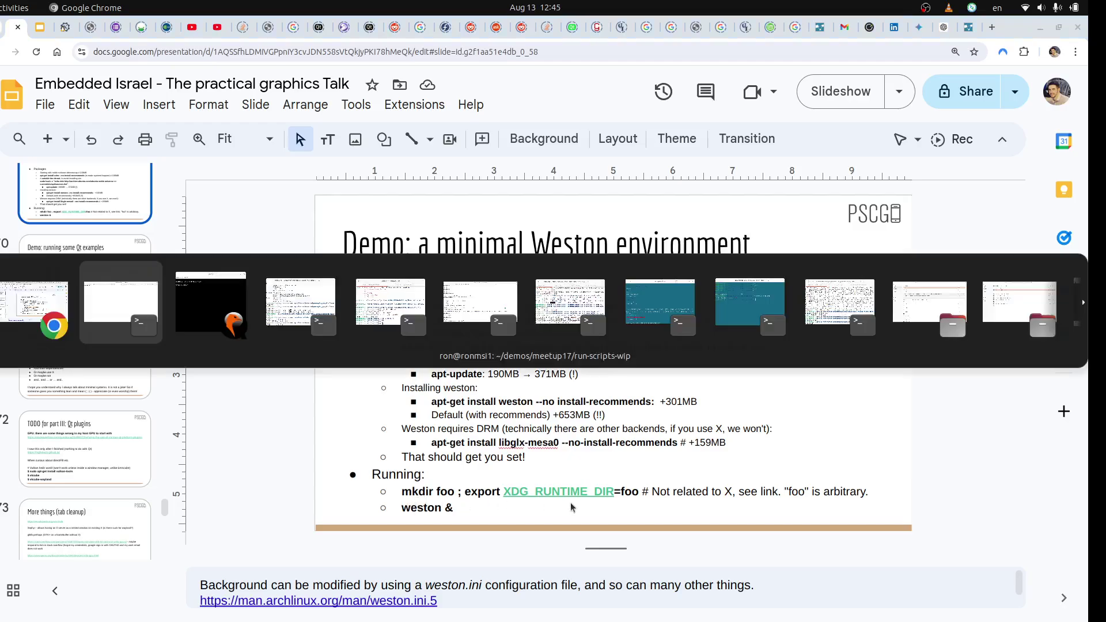
key(alt+Tab)
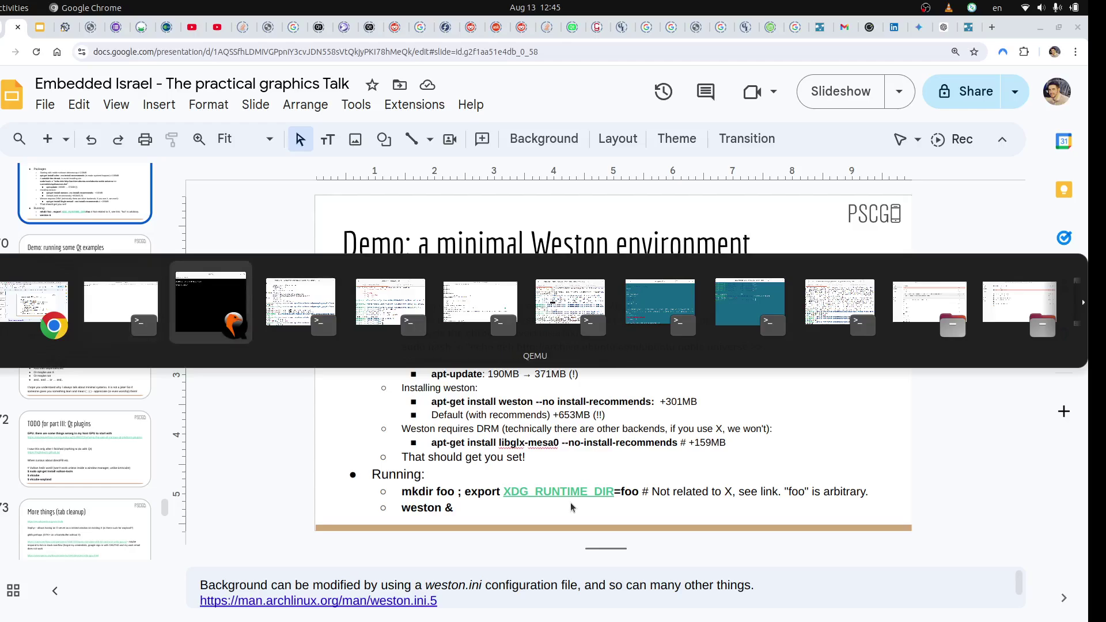
text(root)
key(Return)
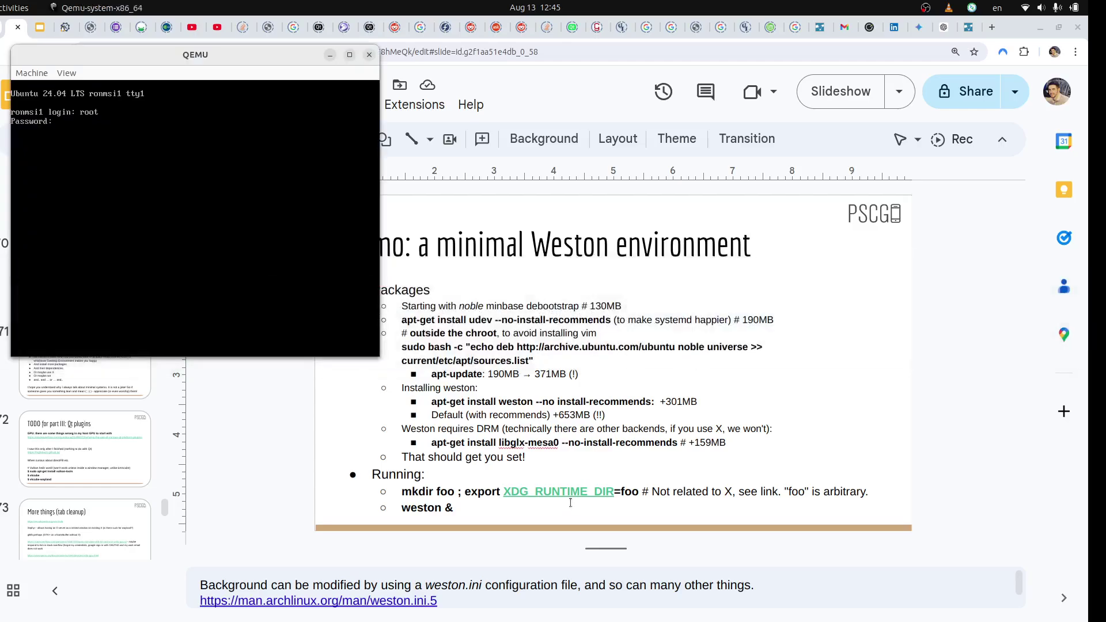
key(Return)
key(Return)
- Start Weston from the guest console and capture the mouse in the guest display
key(Return)
text(w)
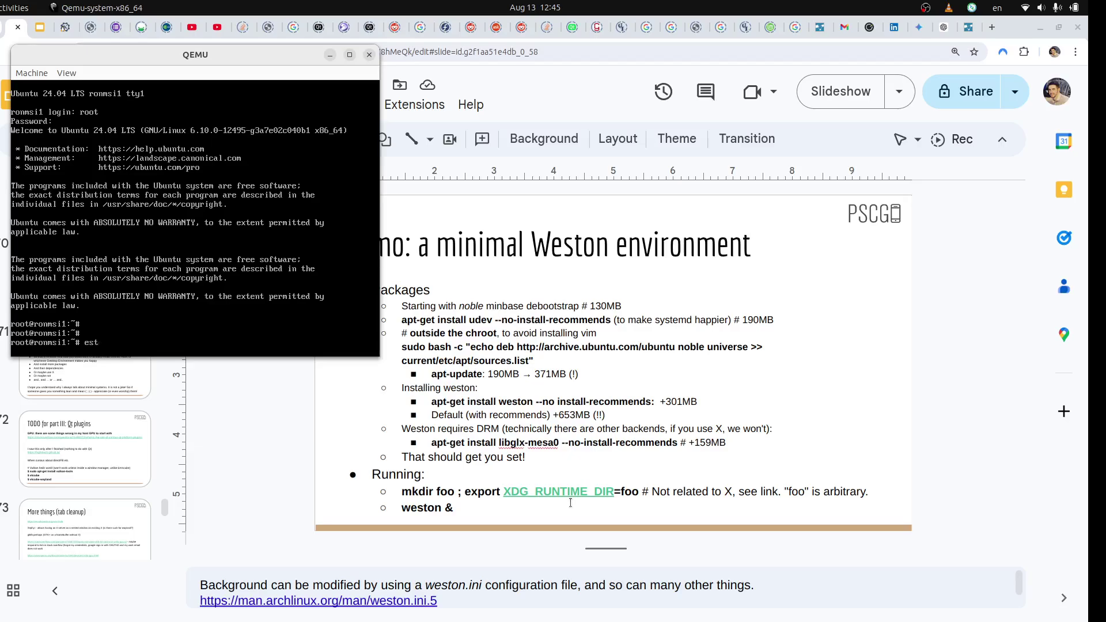
text(eston)
key(Return)
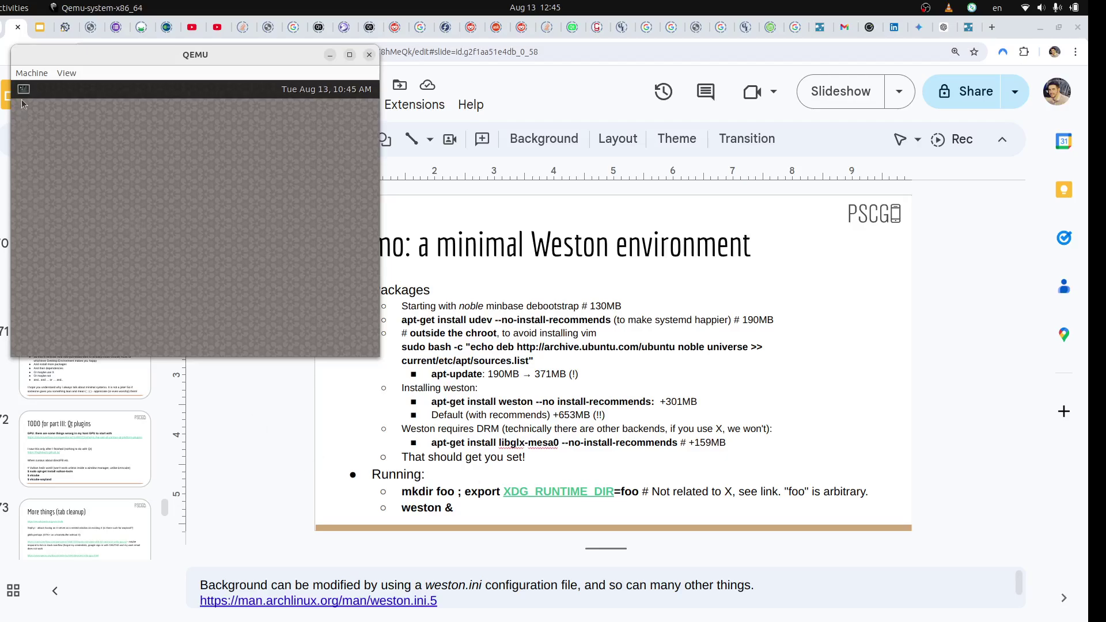
click(24, 104)
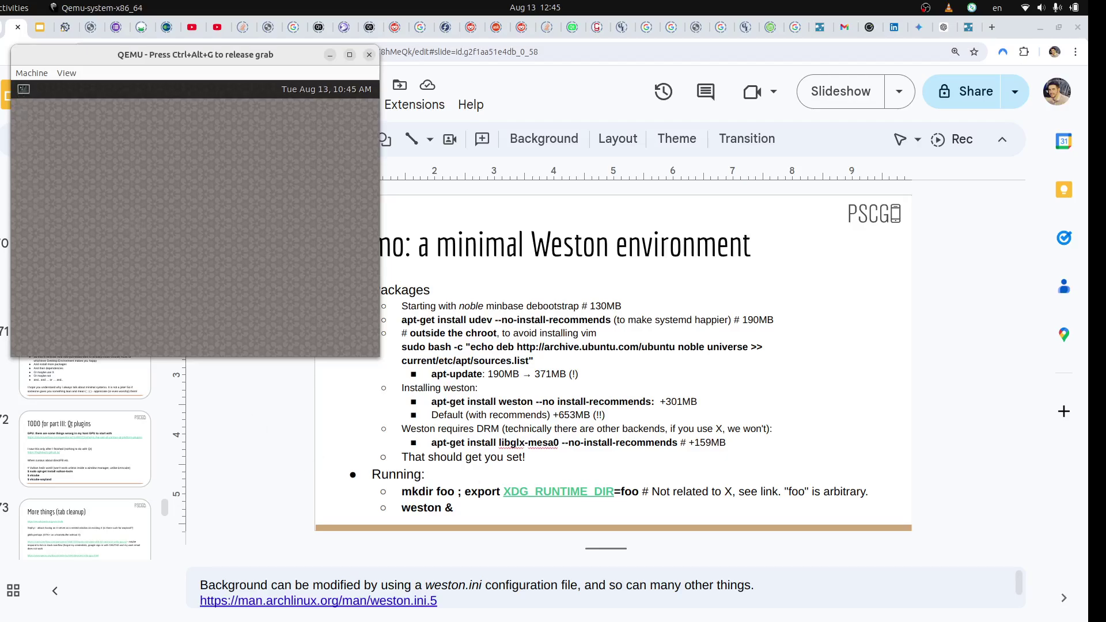
- Open a terminal from the Weston panel and list the home folder
click(25, 89)
text(ls)
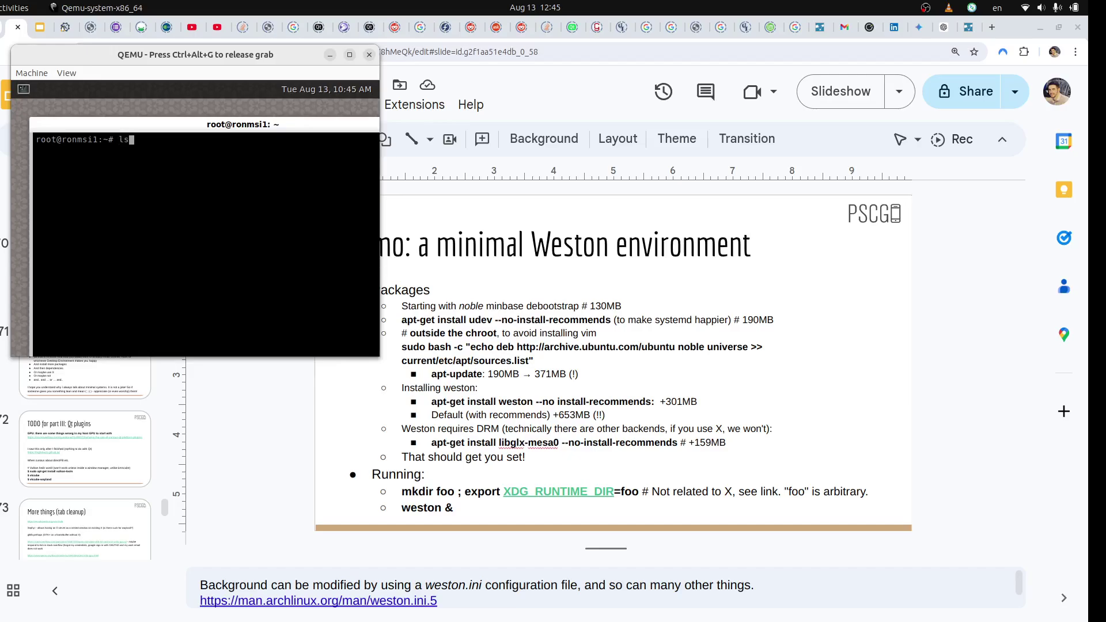
key(Return)
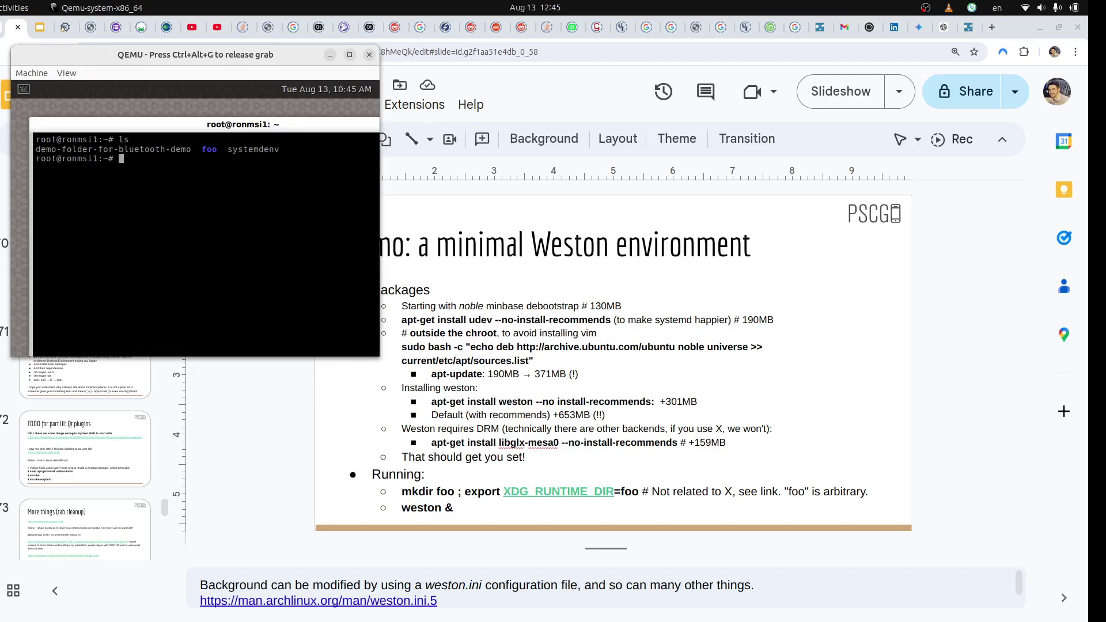
- Begin a cd command to /usr/lib/x86_64-linux-gnu, fixing typos and tab-completing the path
text(cd /usr/lib)
key(BackSpace)
key(BackSpace)
key(BackSpace)
text(x)
key(BackSpace)
text(lib/x)
key(Tab)
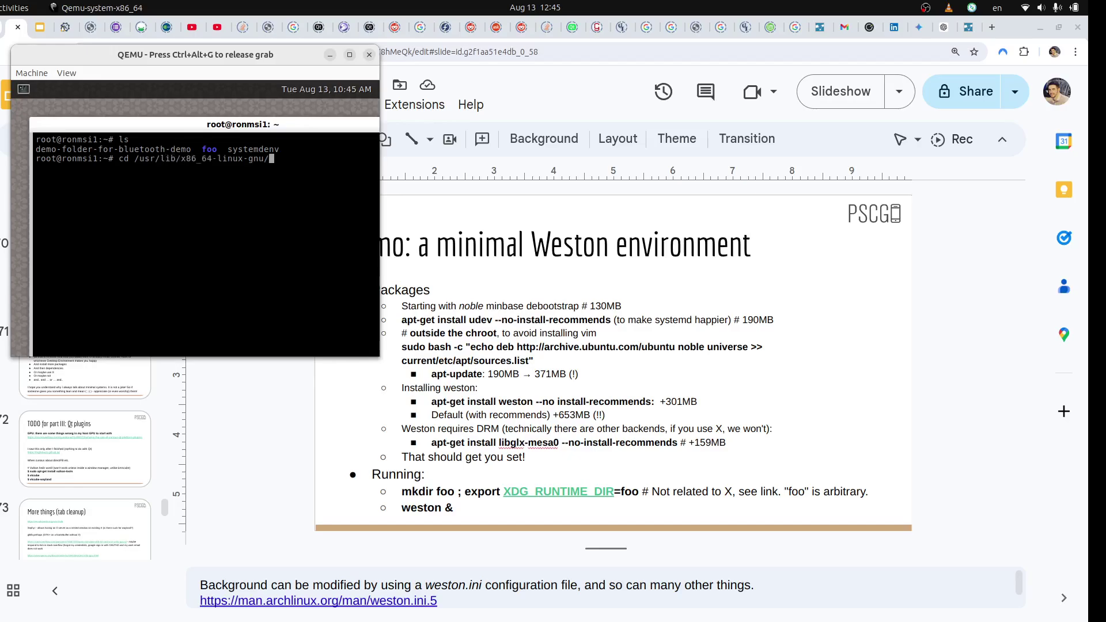
- Complete the path through qt6/examples/bluetooth/lowenergyscanner and change into that folder
text(qt)
key(Tab)
key(Tab)
key(Tab)
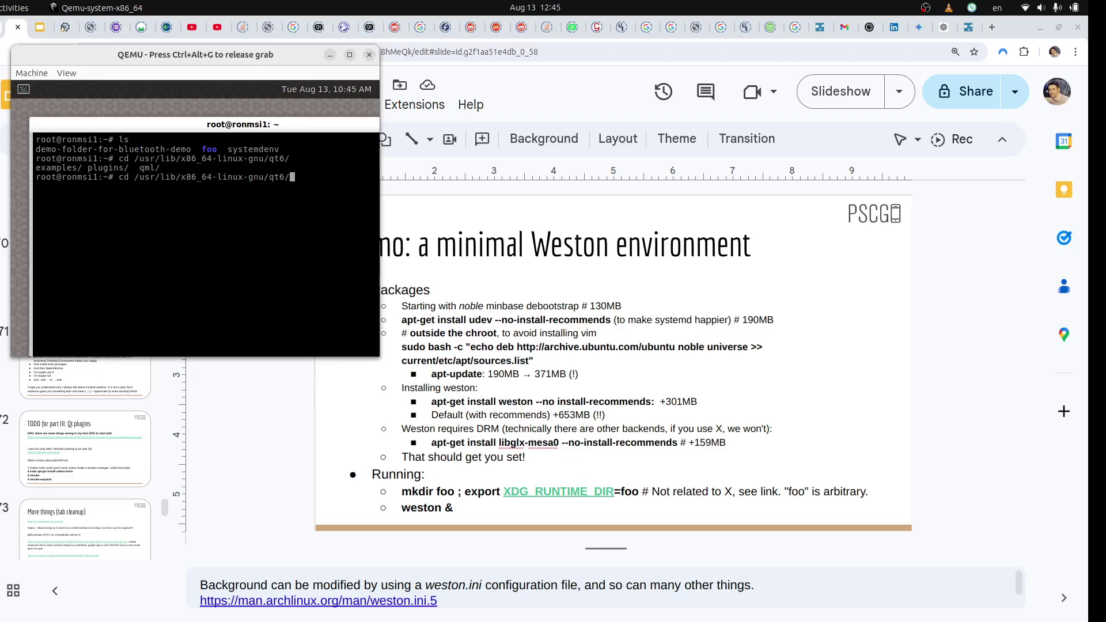
text(e)
key(Tab)
key(Tab)
key(Tab)
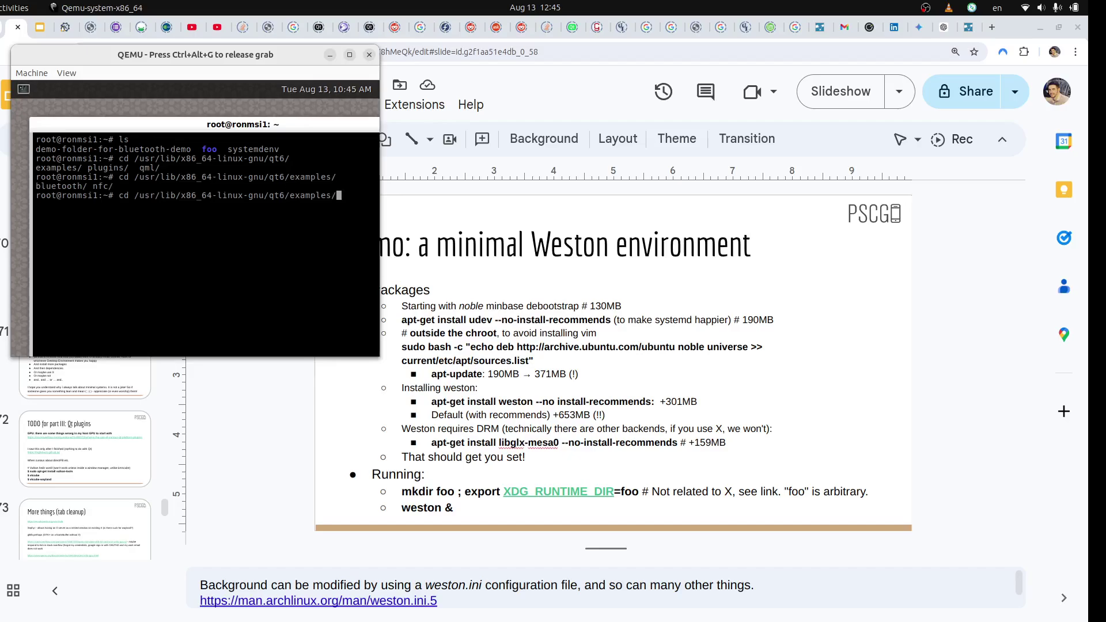
text(b)
key(Tab)
key(Tab)
key(Tab)
key(Tab)
key(Tab)
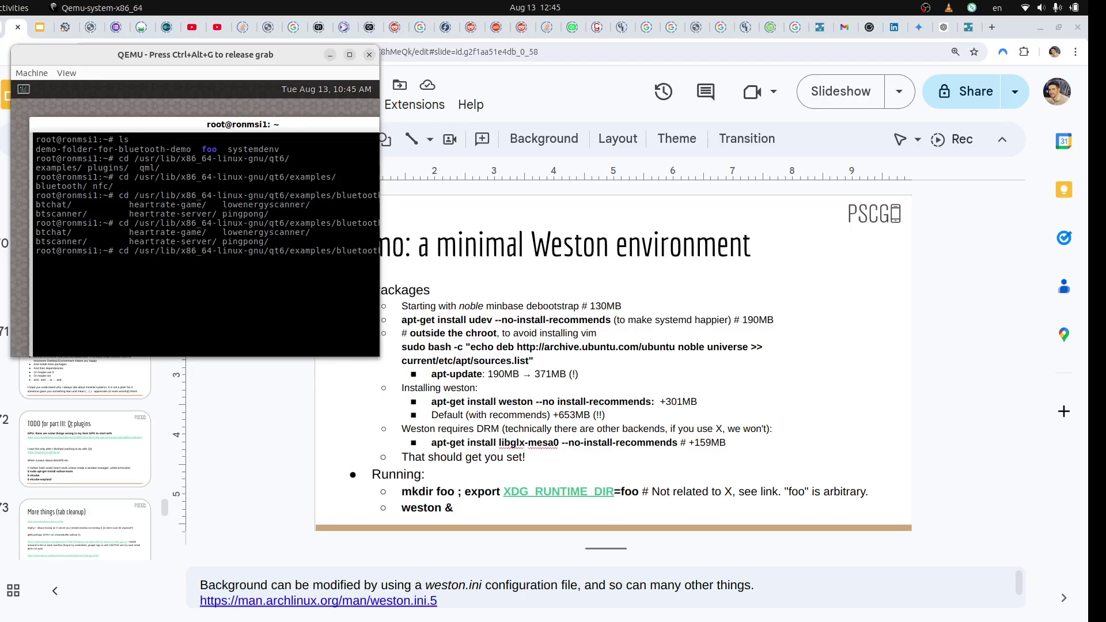
text(l)
key(Tab)
key(Return)
- List the contents of the lowenergyscanner folder
key(Return)
key(Return)
text(ls)
key(Return)
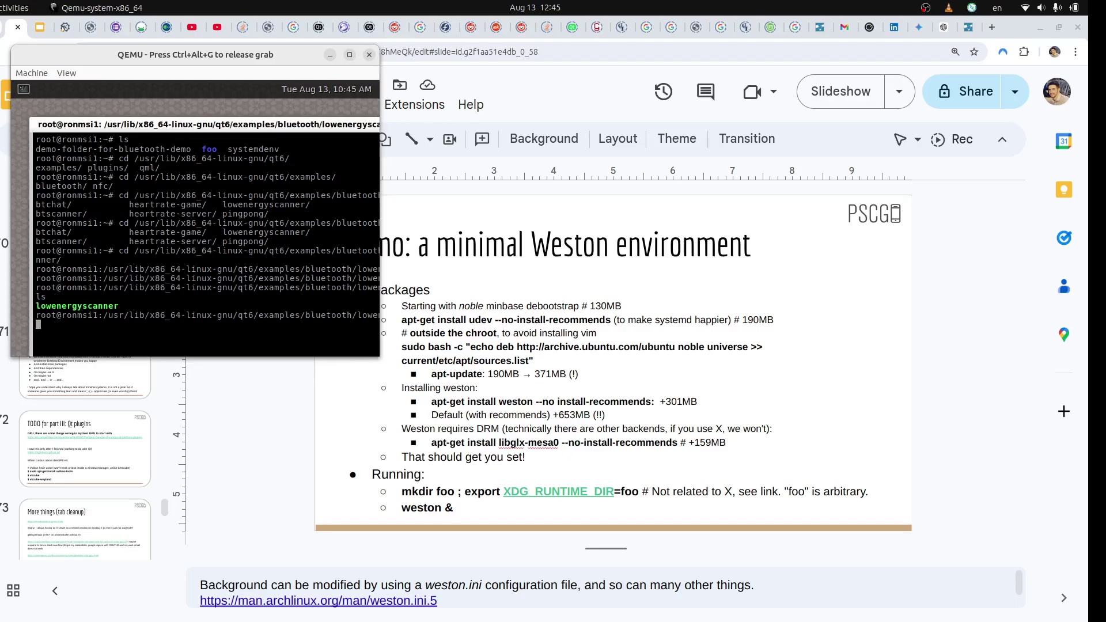
- Run ./lowenergyscanner, close its Start Discovery window, and maximize the QEMU window
text(./lowenergyscanner)
key(Return)
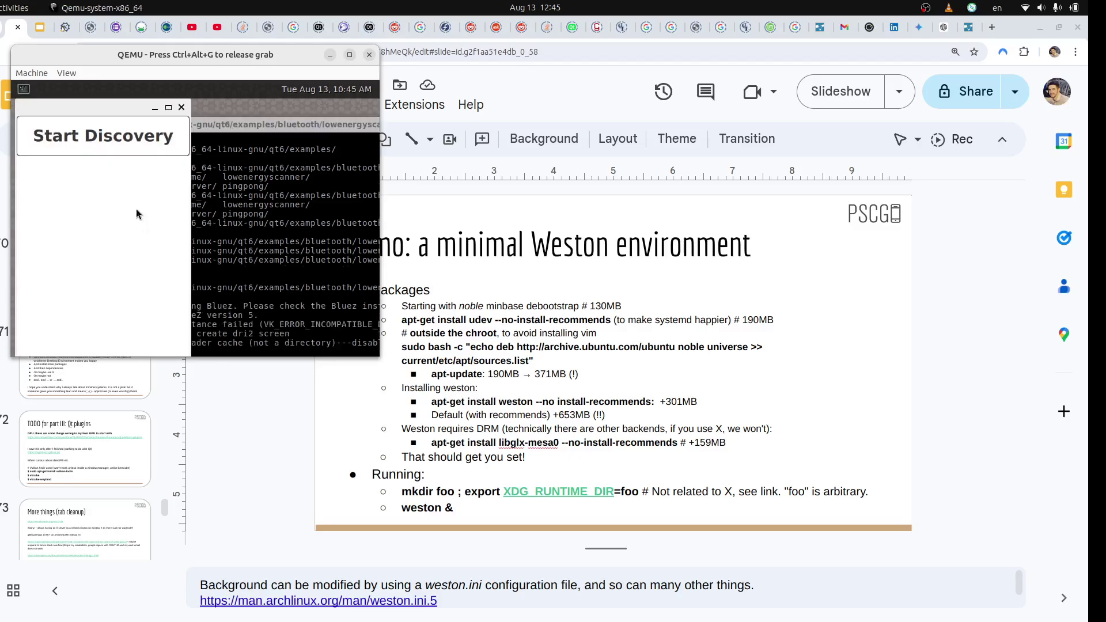
click(181, 107)
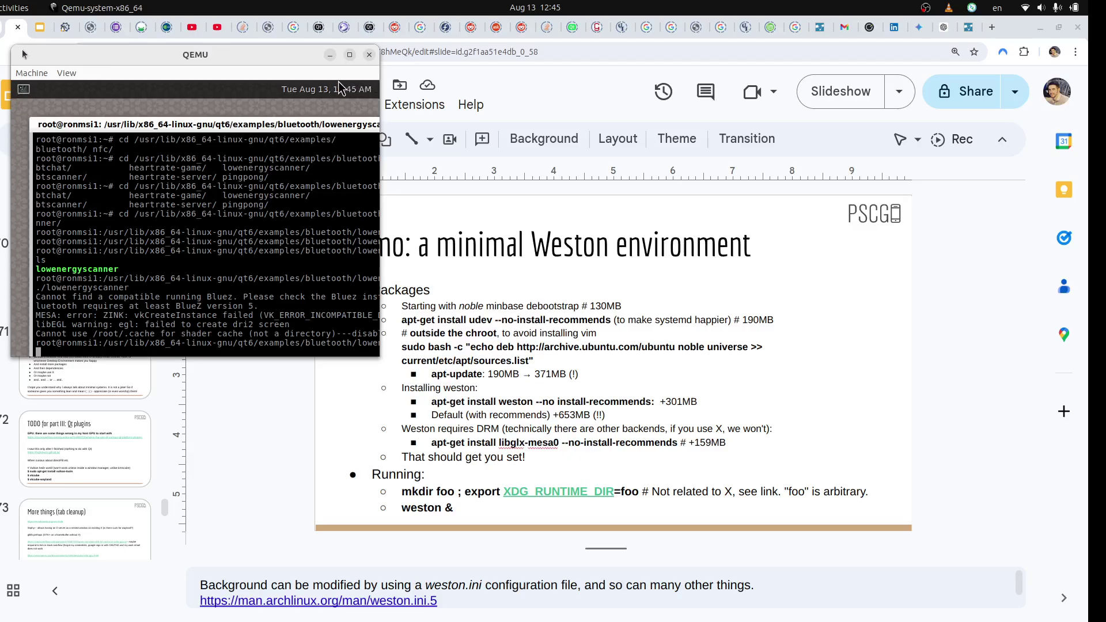
key(ctrl+alt+g)
double_click(353, 56)
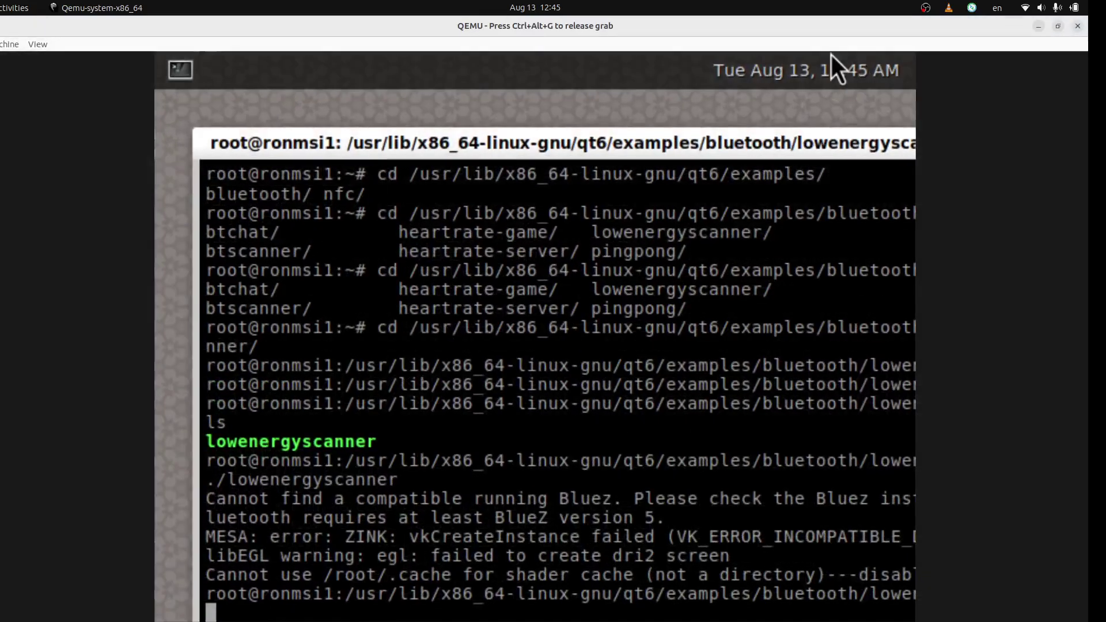
- Clear the guest command line with Ctrl+C and restore the QEMU window to its smaller size
key(Return)
key(Return)
key(Return)
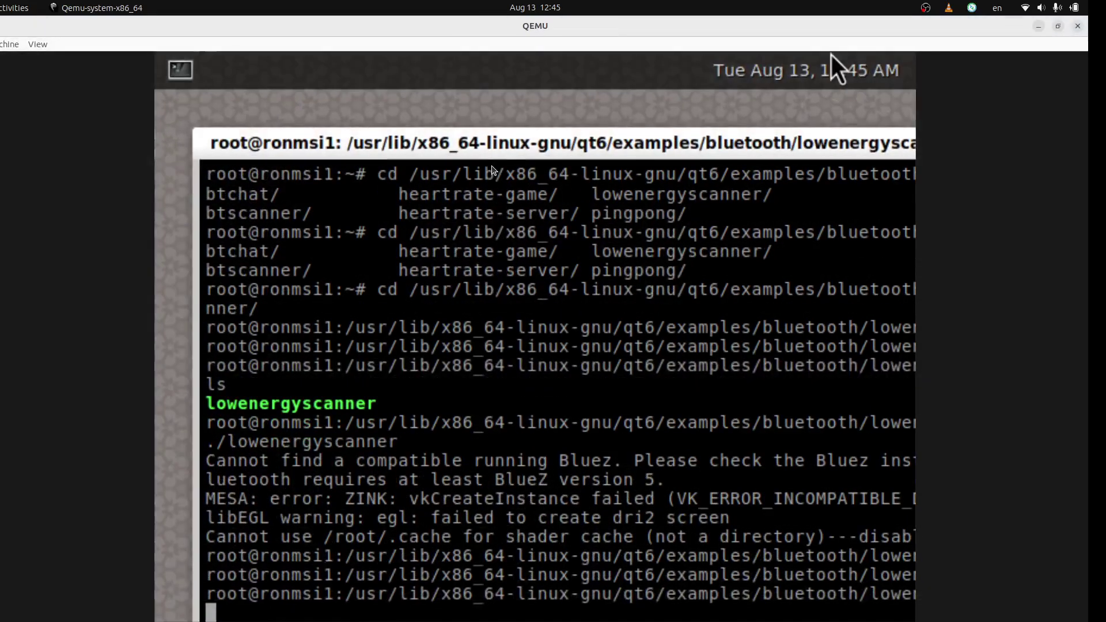
key(ctrl+c)
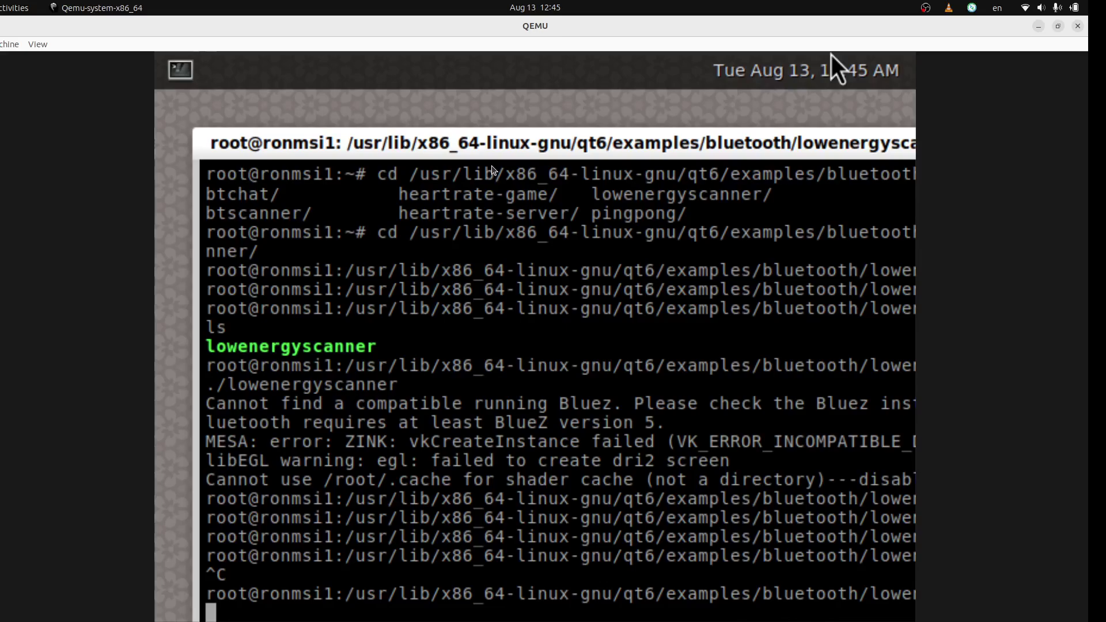
key(Return)
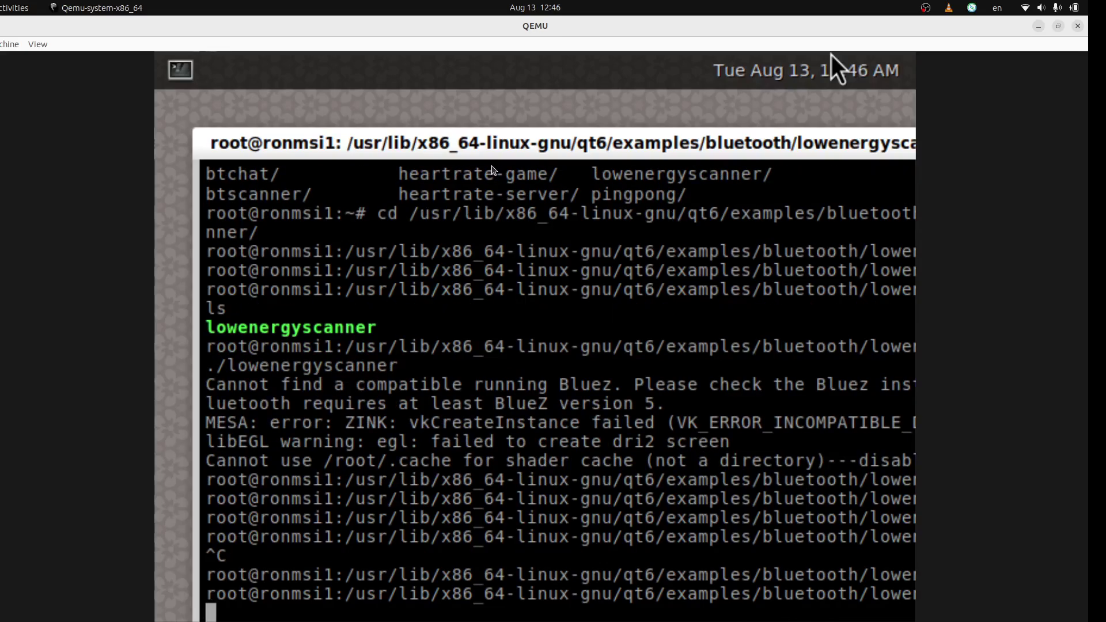
double_click(540, 27)
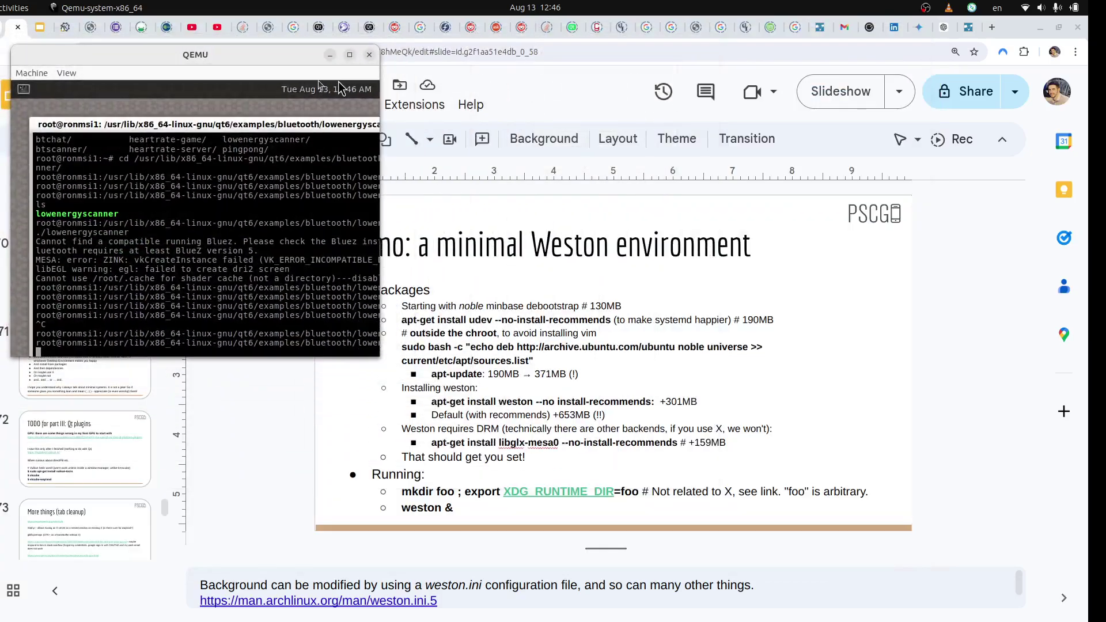
- In the host terminal, run pkill -9 weston to kill all Weston processes
key(alt+Tab)
key(alt+Tab)
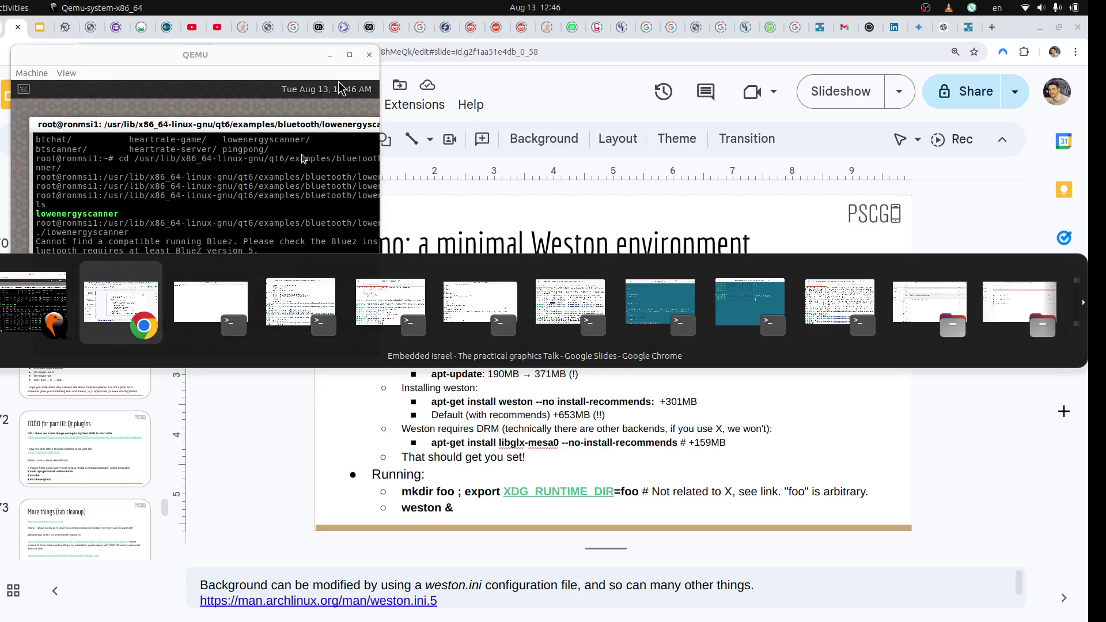
key(Return)
key(Return)
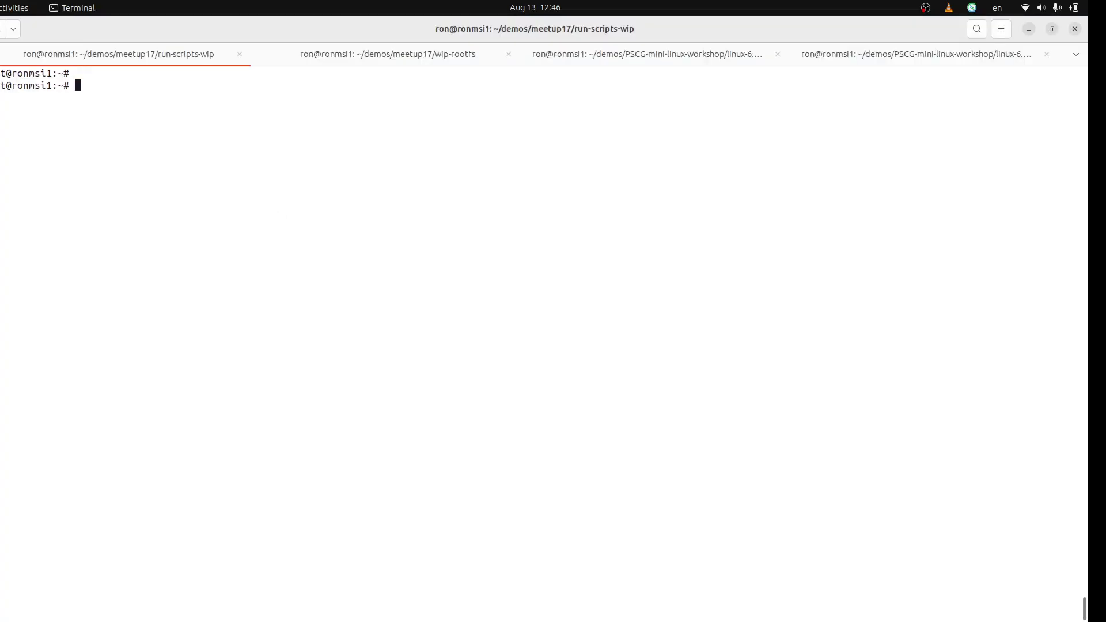
text(kill)
key(Left)
key(Left)
key(Left)
key(Left)
key(Left)
text(p)
key(Right)
key(Right)
key(Right)
key(Right)
key(Right)
text(-9 weston)
key(Return)
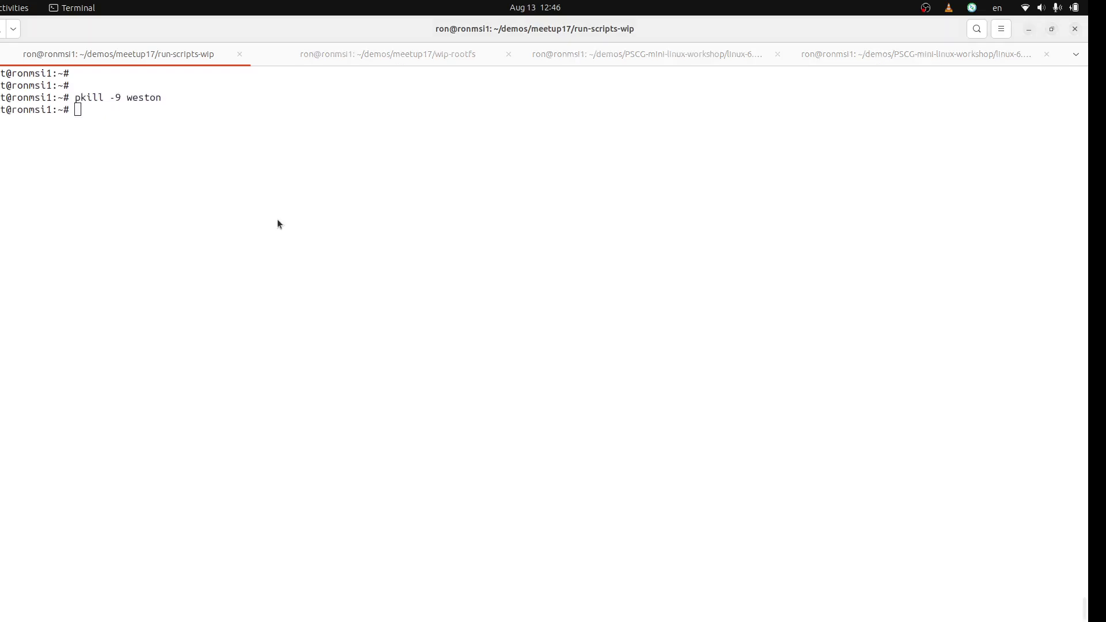
- Maximize the QEMU window, then start a fresh weston command line in the host terminal
key(alt+Tab)
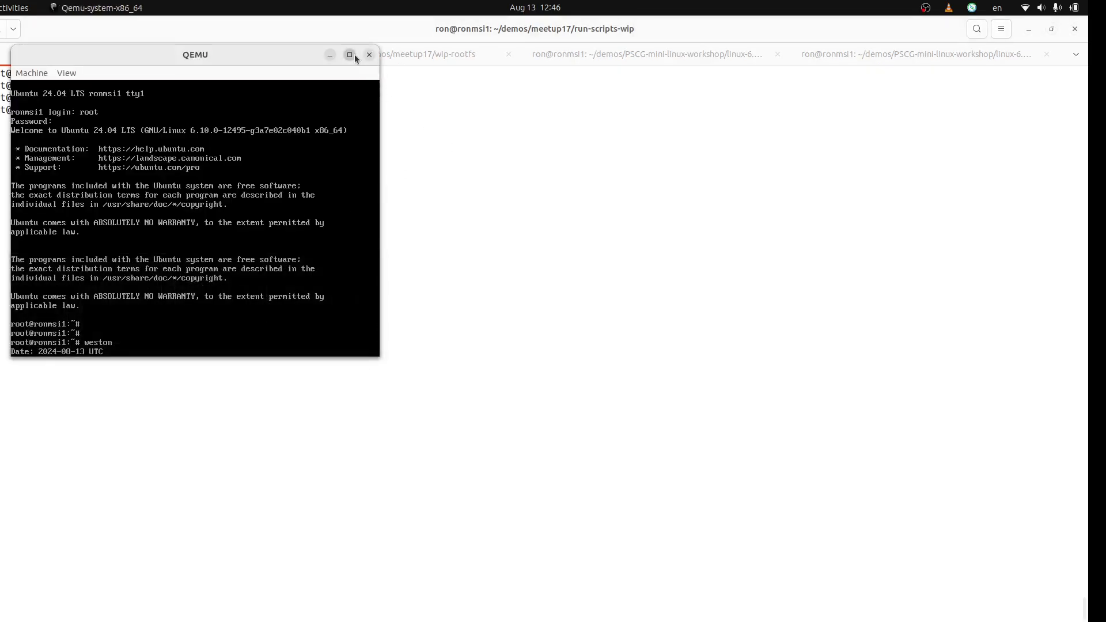
click(350, 55)
key(alt+Tab)
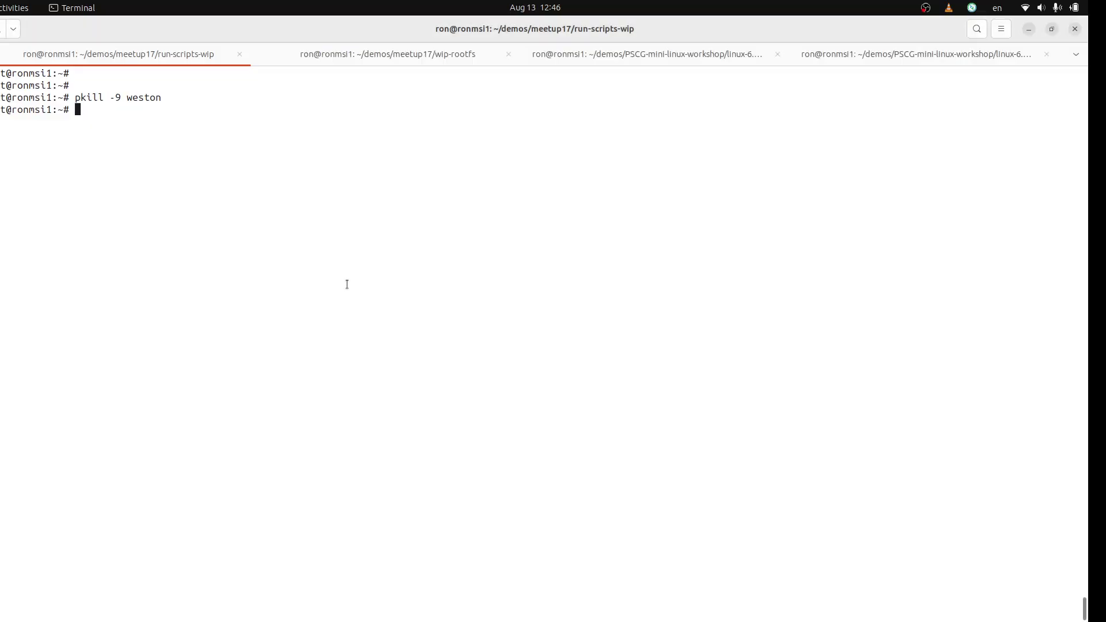
key(Up)
key(Up)
key(Up)
key(ctrl+c)
text(weston)
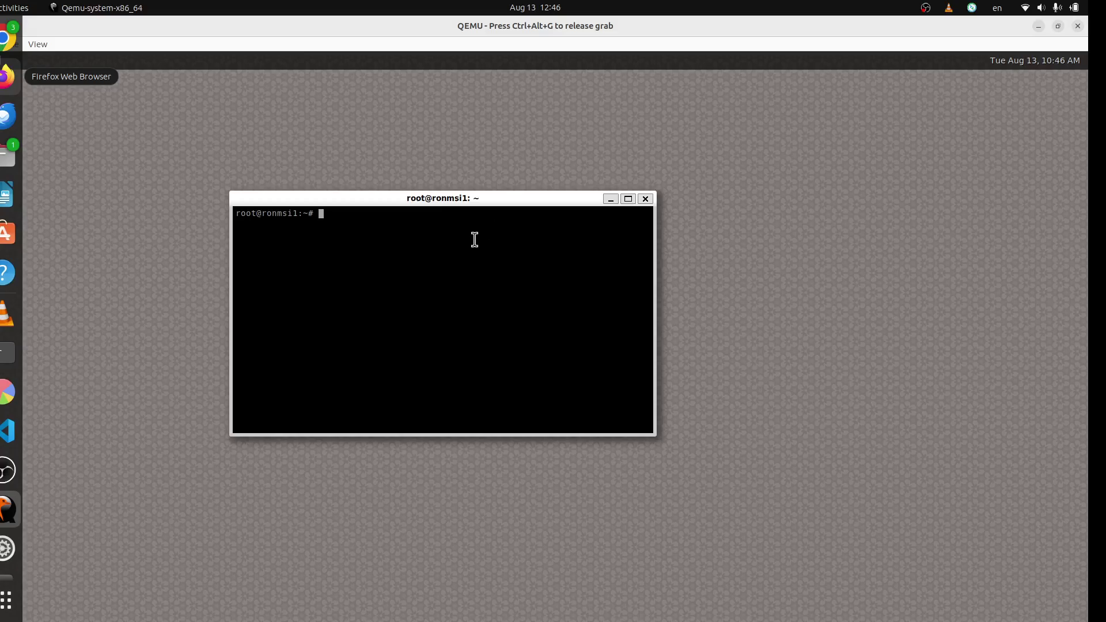
- Tab-complete cd /usr/lib/x86_64-linux-gnu/qt6/qml/, listing /usr/lib, qt6 and qml contents along the way
key(Return)
key(Return)
key(Return)
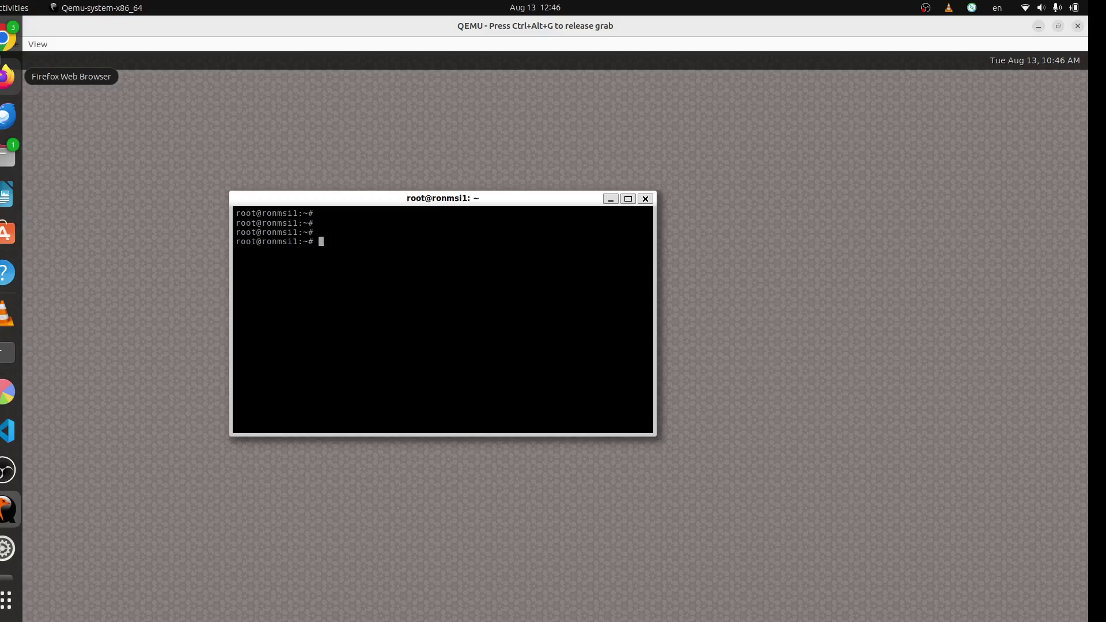
text(cd /usr/lib/)
key(Tab)
key(Tab)
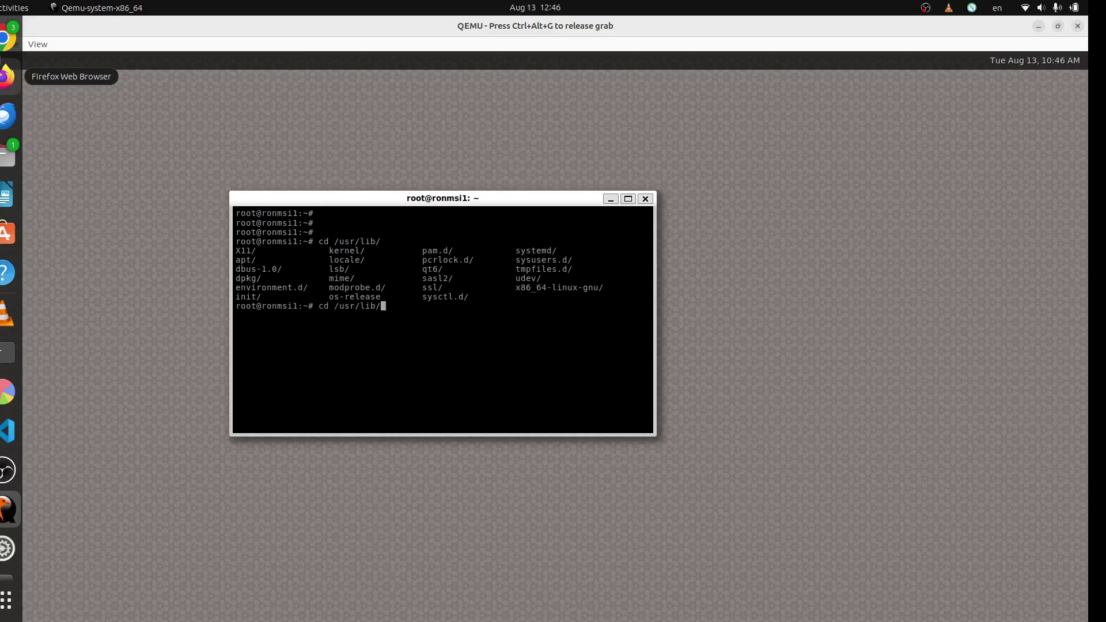
text(x)
key(Tab)
text(qt)
key(Tab)
key(Tab)
key(Tab)
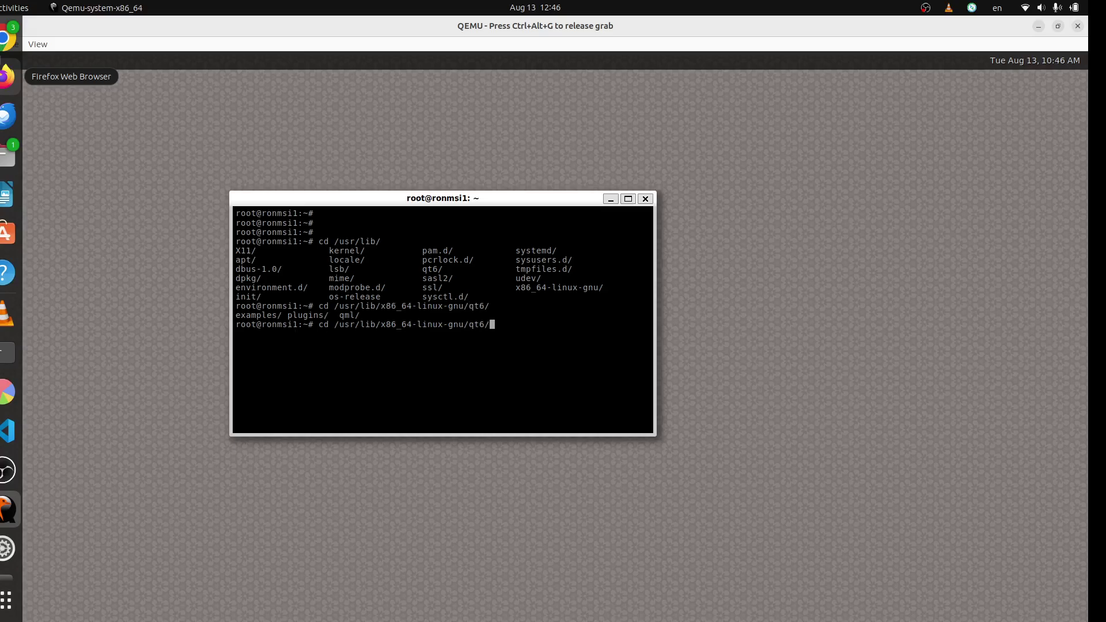
text(q)
key(Tab)
key(Tab)
key(Tab)
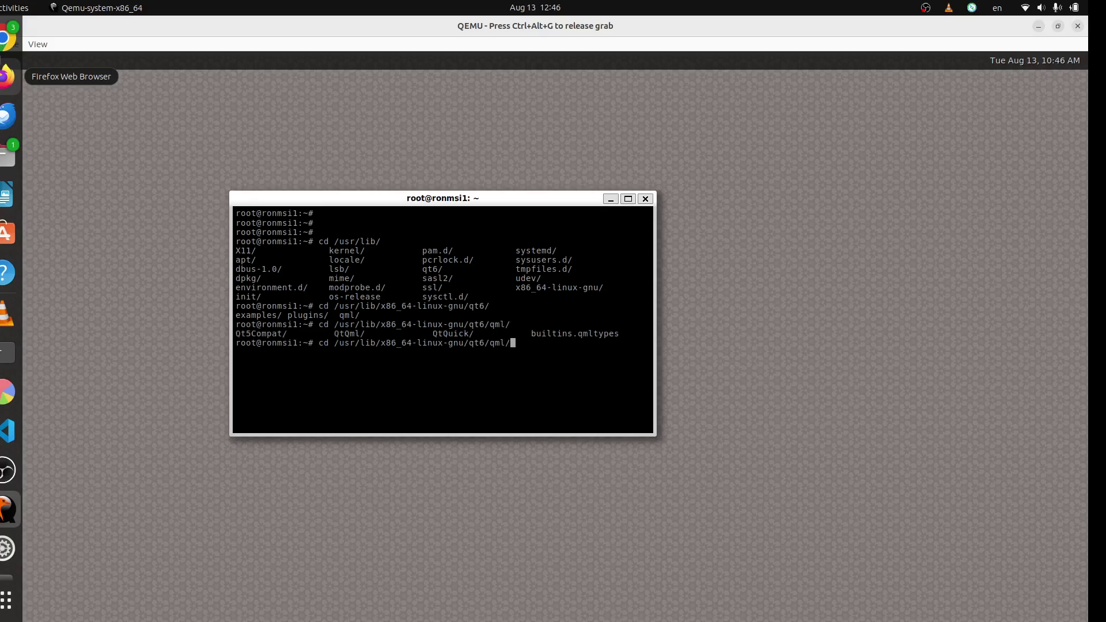
key(BackSpace)
key(BackSpace)
- Open a second guest terminal, move the first aside, and run dpkg -l | grep qt
key(ctrl+alt+t)
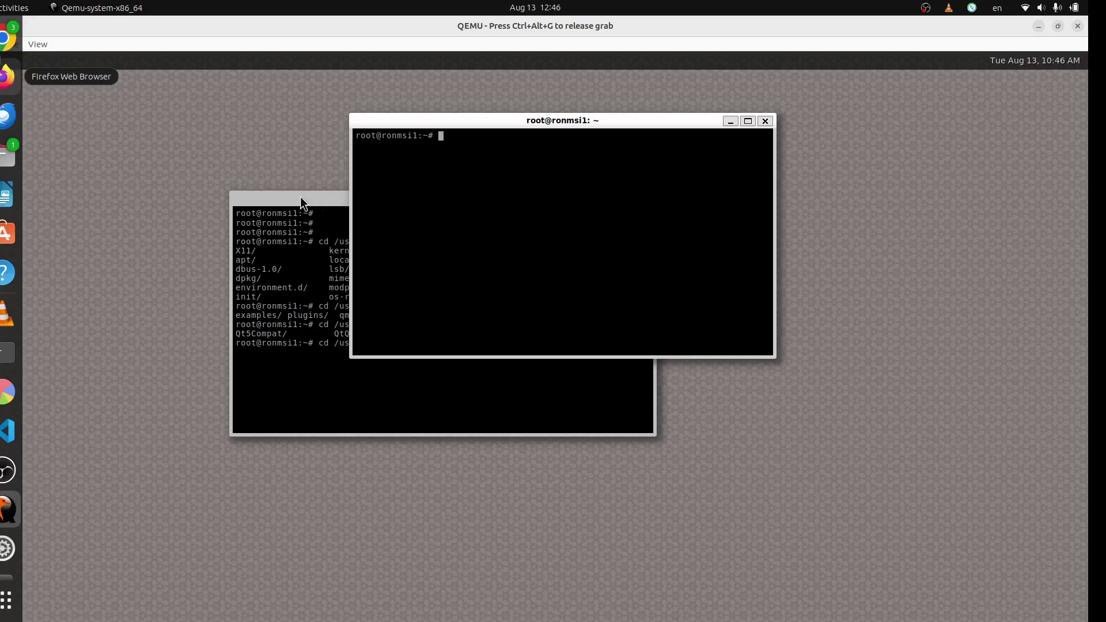
drag(301, 202, 175, 221)
click(587, 122)
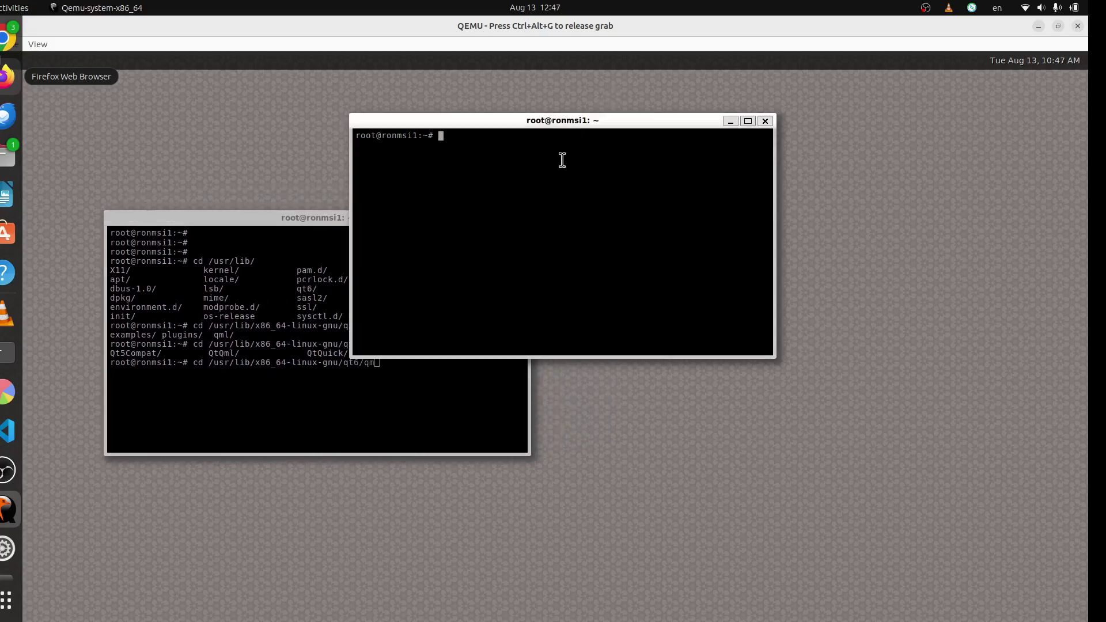
text(dpkg -l | grep qt)
key(Return)
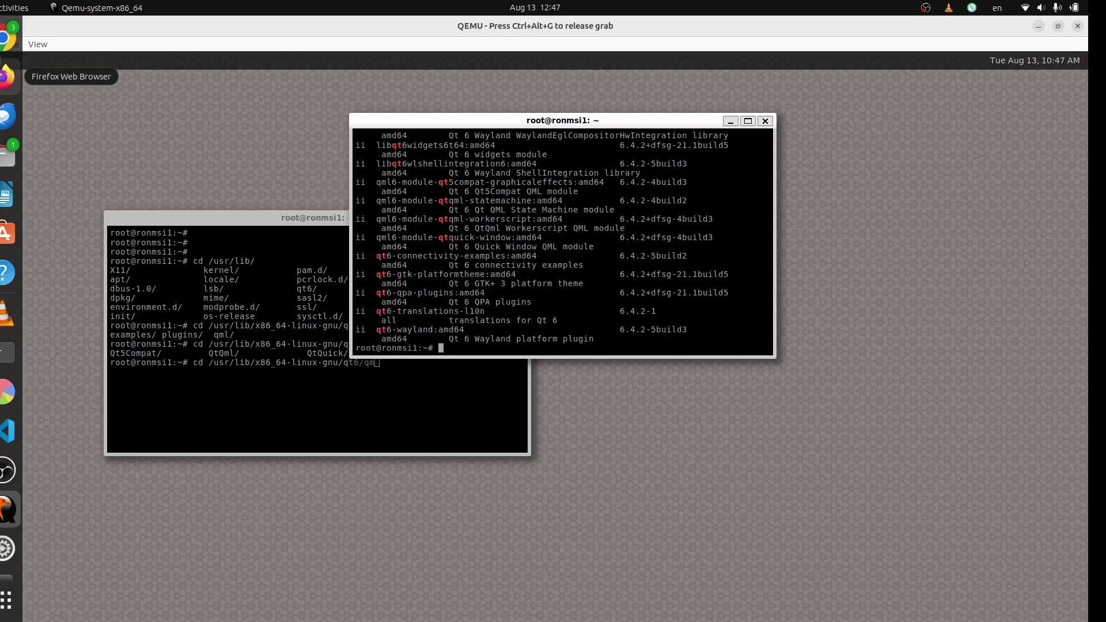
- Scroll through the Qt package list, move that terminal right, and refocus the folder terminal
scroll(521, 236, up, 15)
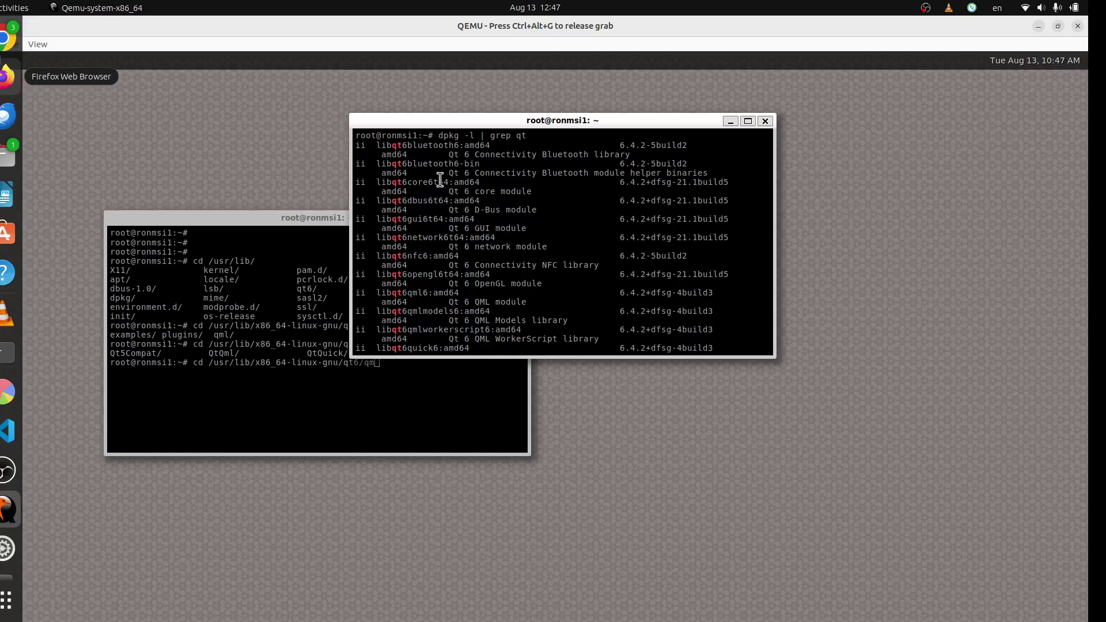
scroll(447, 196, down, 4)
scroll(447, 195, down, 4)
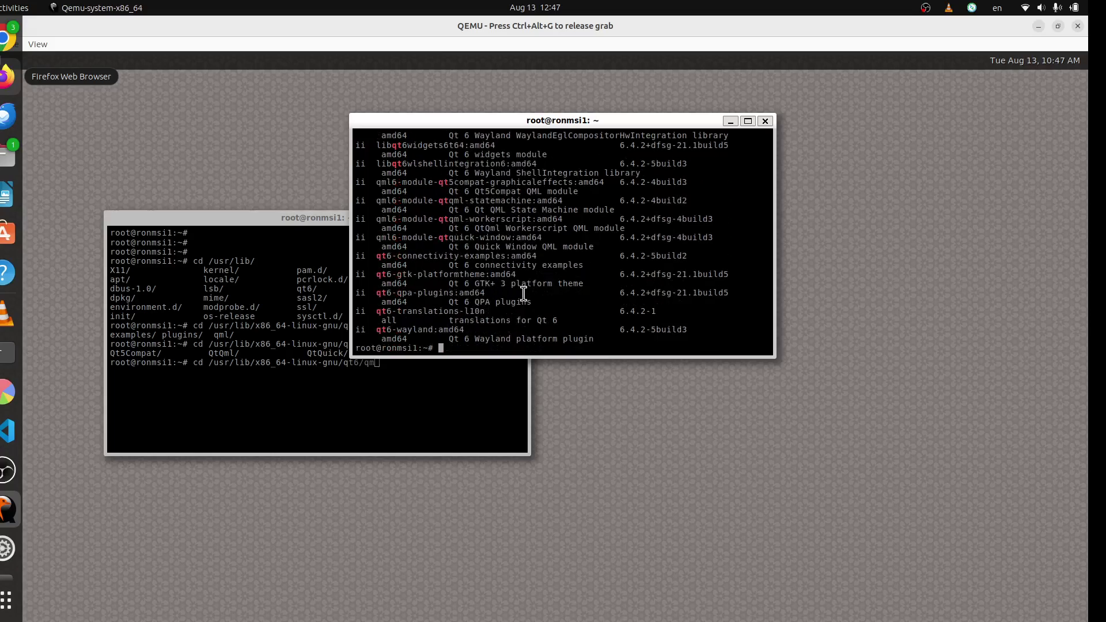
drag(526, 292, 356, 208)
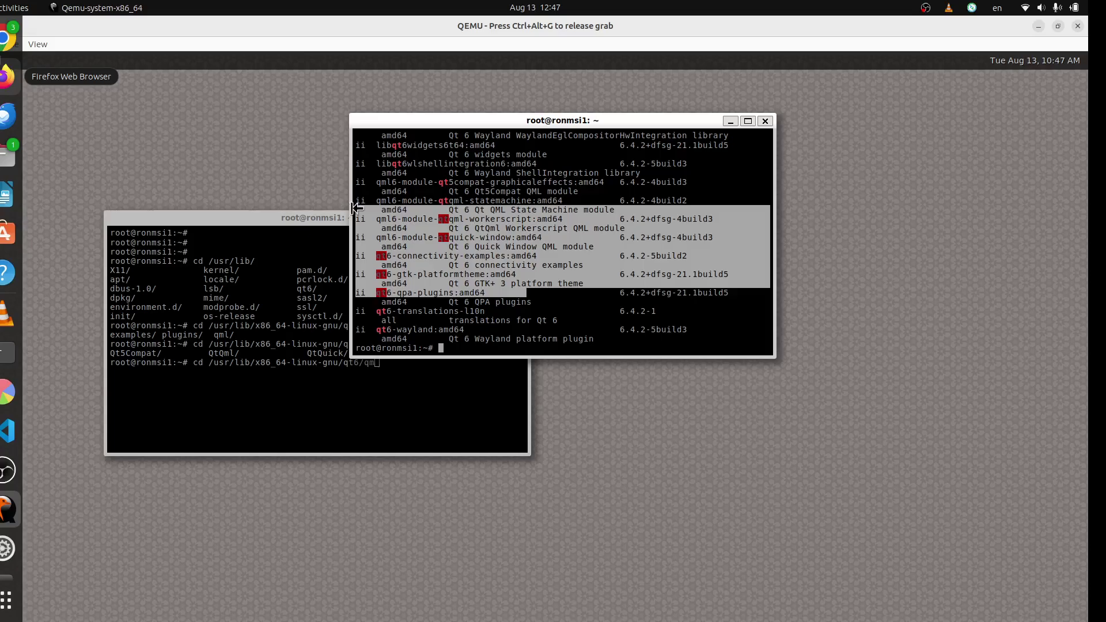
click(421, 224)
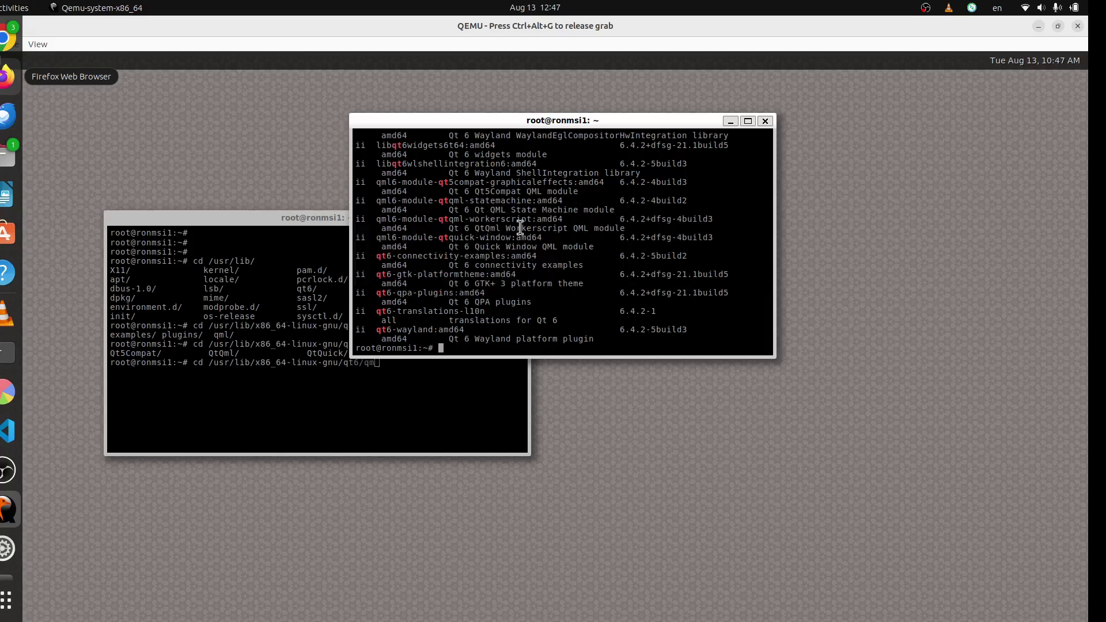
scroll(520, 228, up, 2)
scroll(542, 211, up, 2)
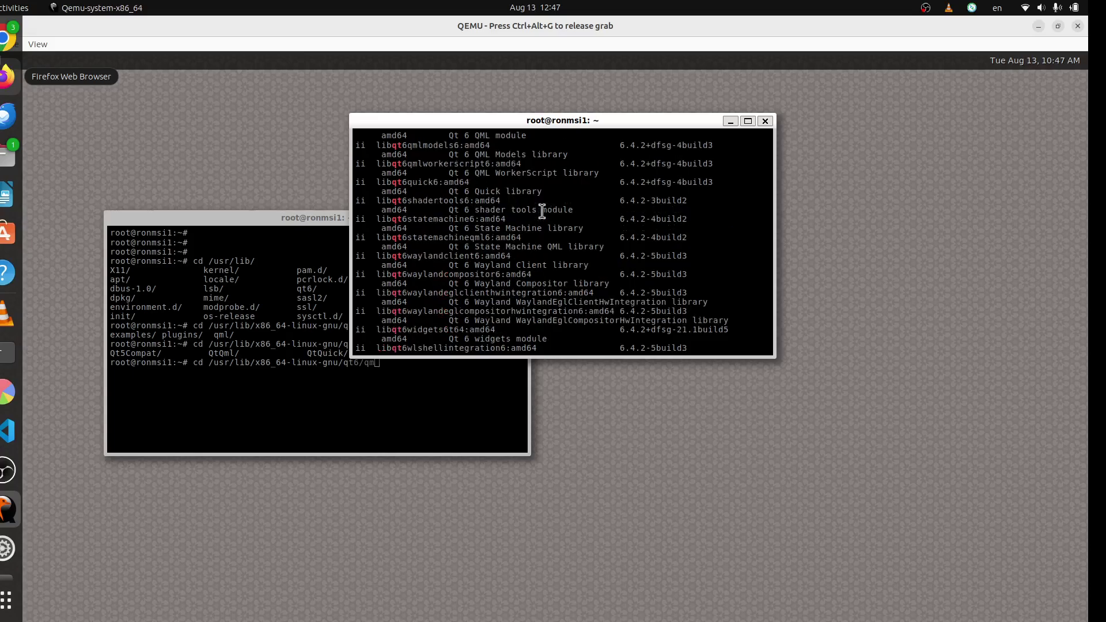
scroll(542, 212, up, 2)
drag(500, 121, 680, 134)
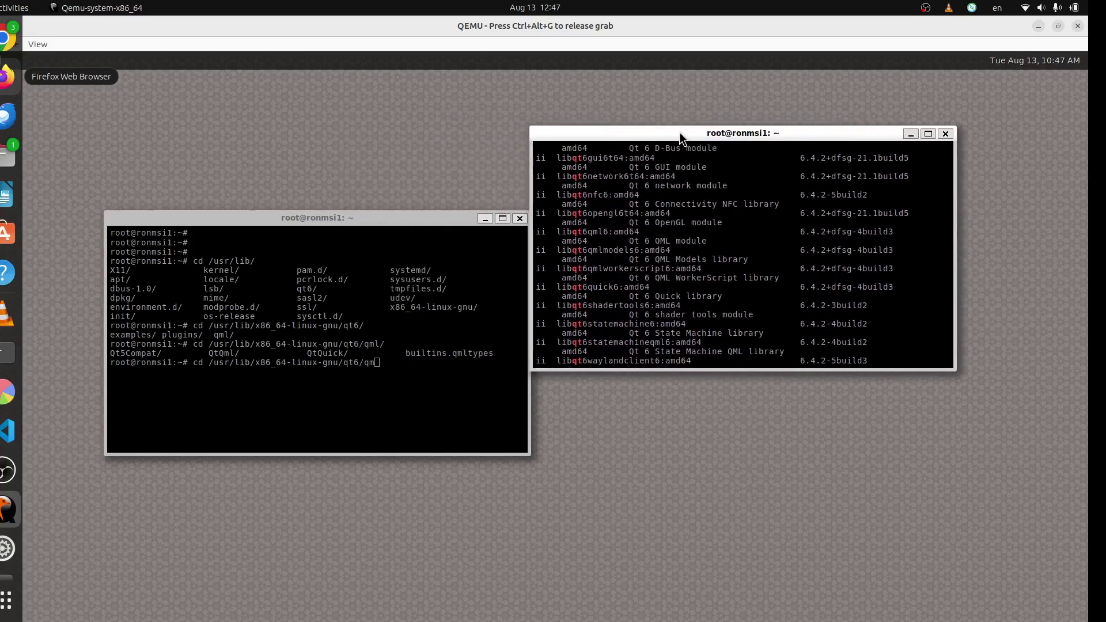
click(203, 415)
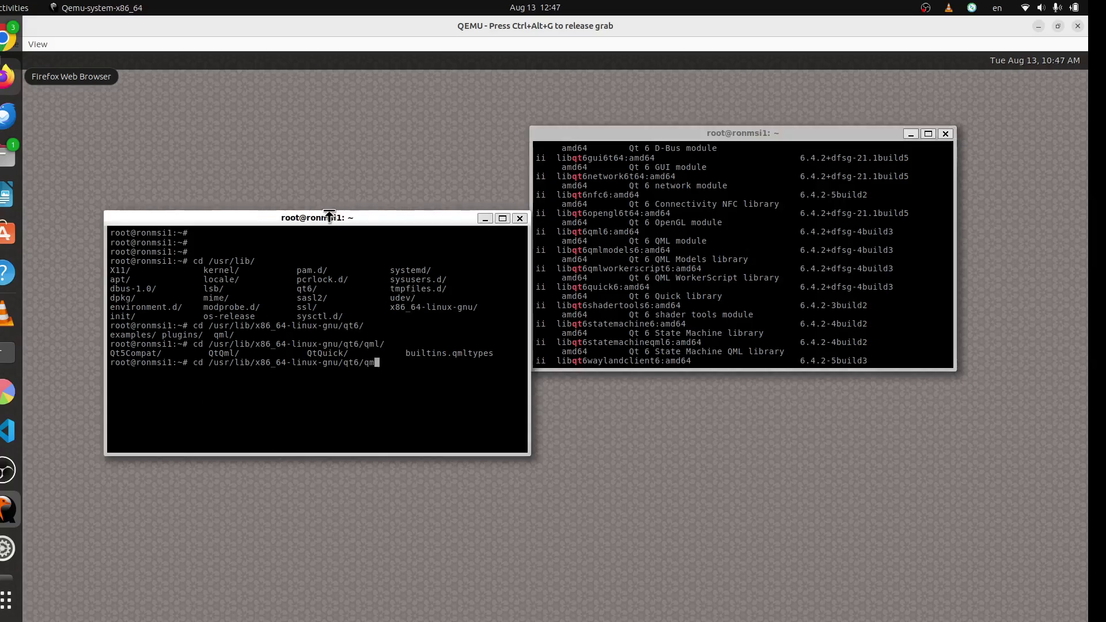
- Make the package-list terminal taller and shift the folder terminal left so both sit side by side
drag(373, 217, 572, 182)
drag(657, 128, 673, 204)
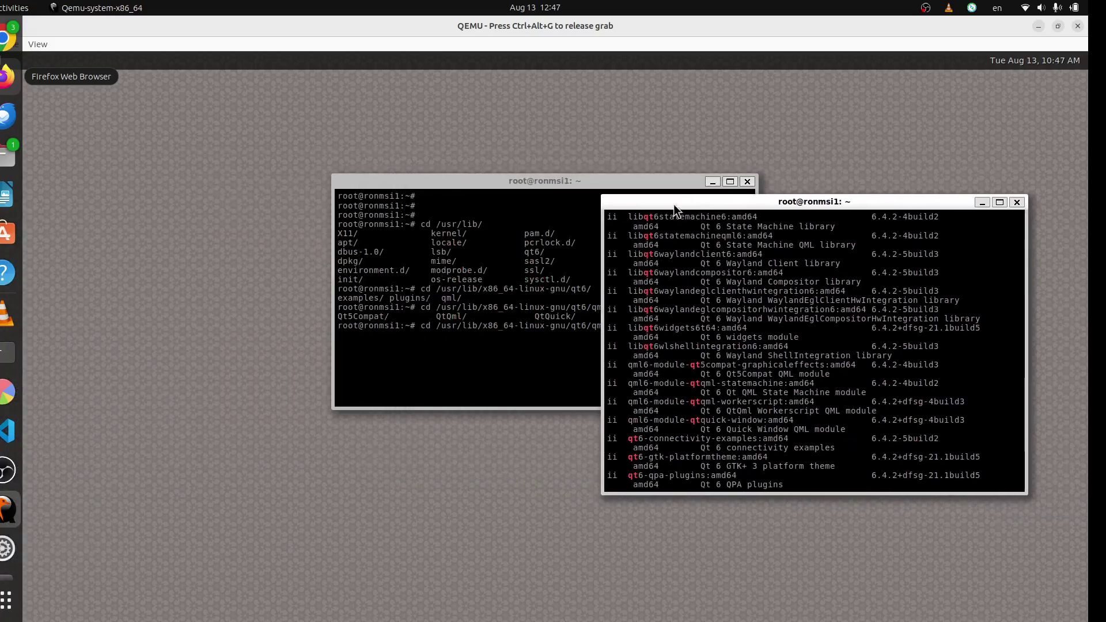
click(400, 185)
drag(399, 185, 260, 186)
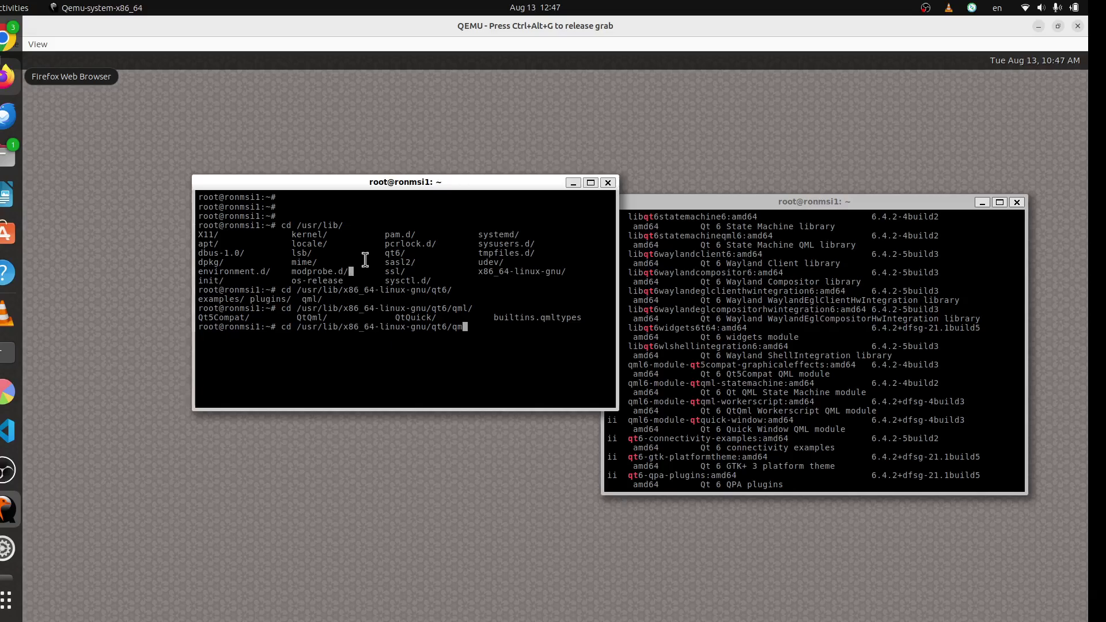
drag(392, 184, 343, 177)
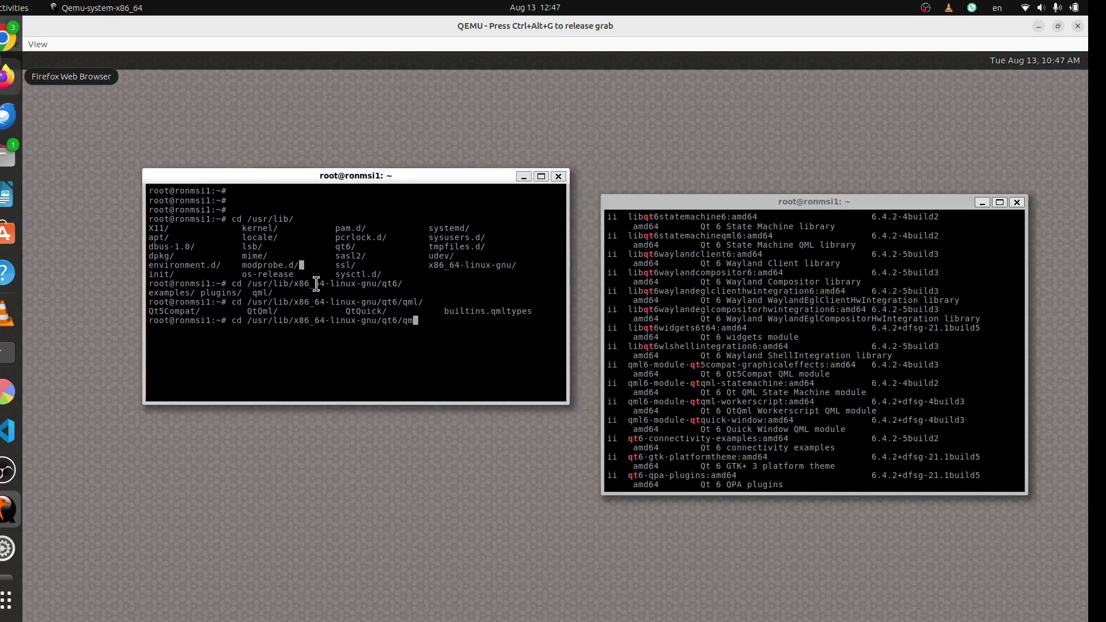
- Change into qt6/examples/bluetooth with tab completion and list the Bluetooth examples
key(BackSpace)
key(BackSpace)
text(e)
key(Tab)
key(Tab)
key(Tab)
text(b)
key(Tab)
key(Return)
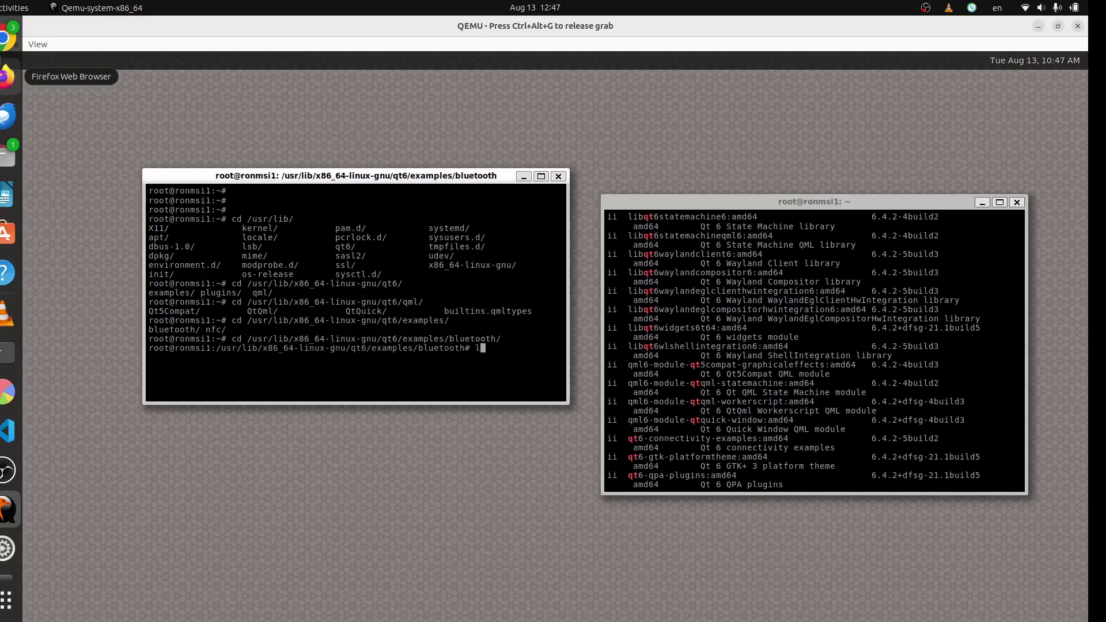
text(ls)
key(Return)
- Try running the btscanner example, then list the Bluetooth examples again
text(./bt)
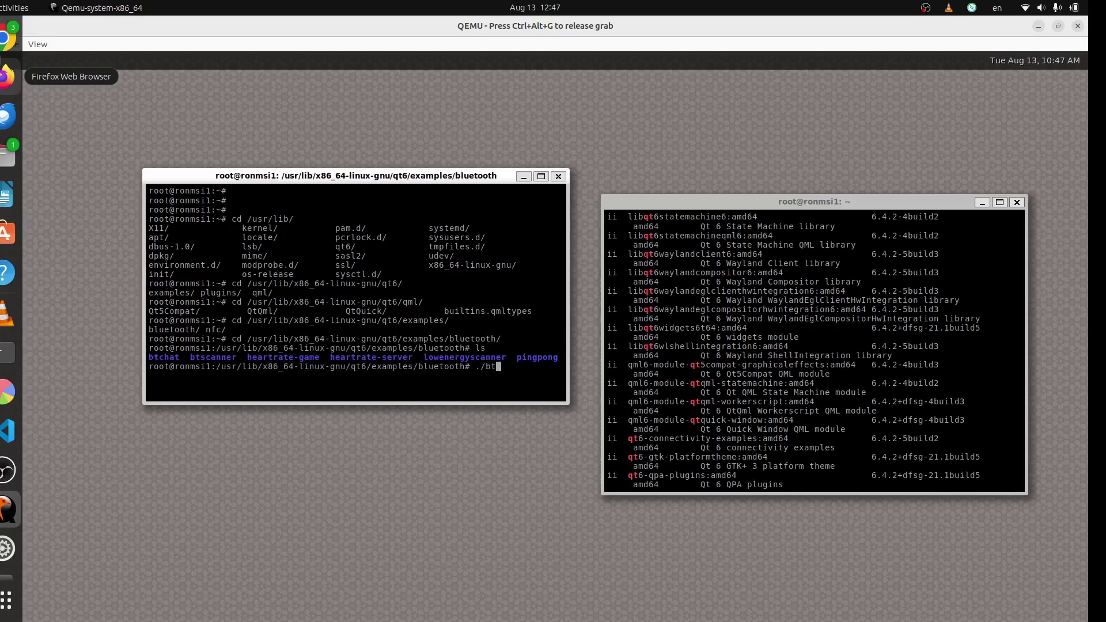
key(Tab)
key(Return)
text(ls)
key(Return)
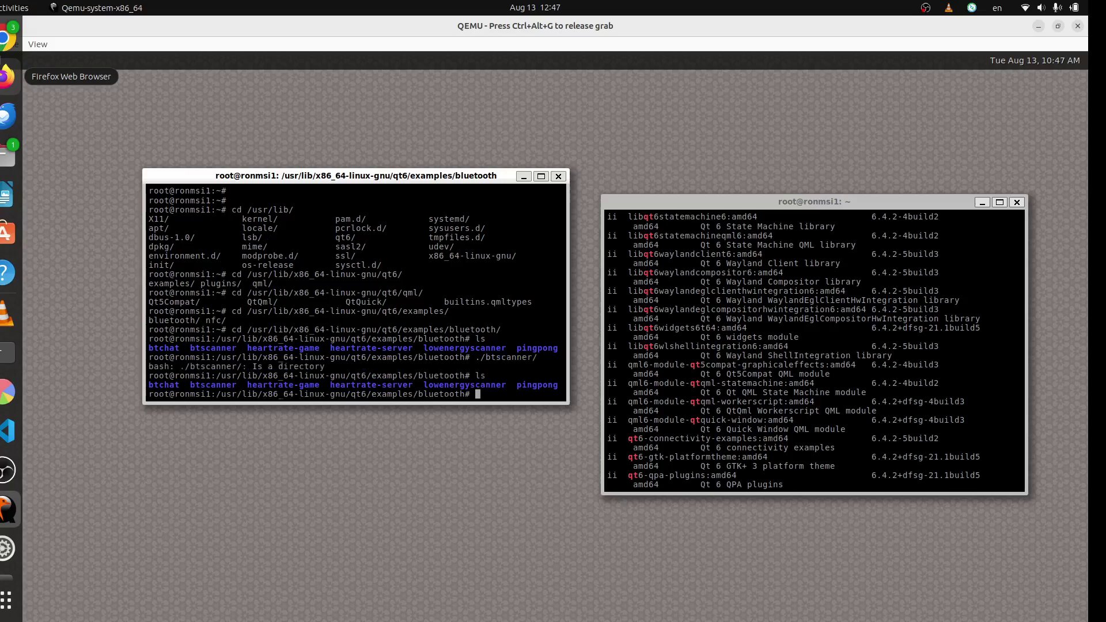
- Launch the lowenergyscanner example and close its Start Discovery window
text(./lo)
key(Tab)
key(Tab)
key(Return)
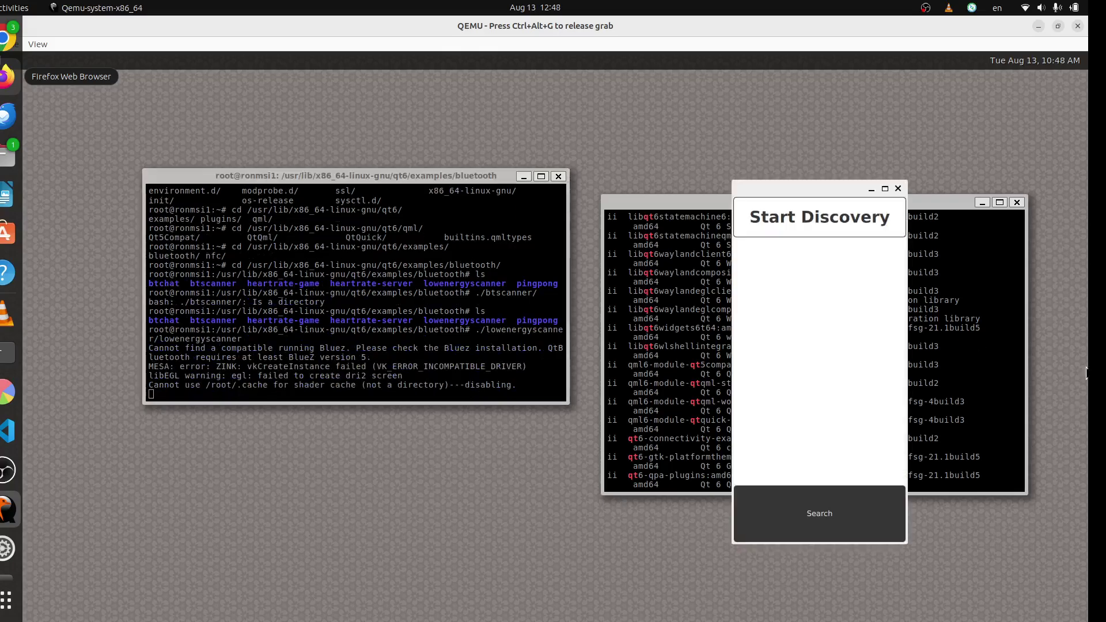
click(897, 188)
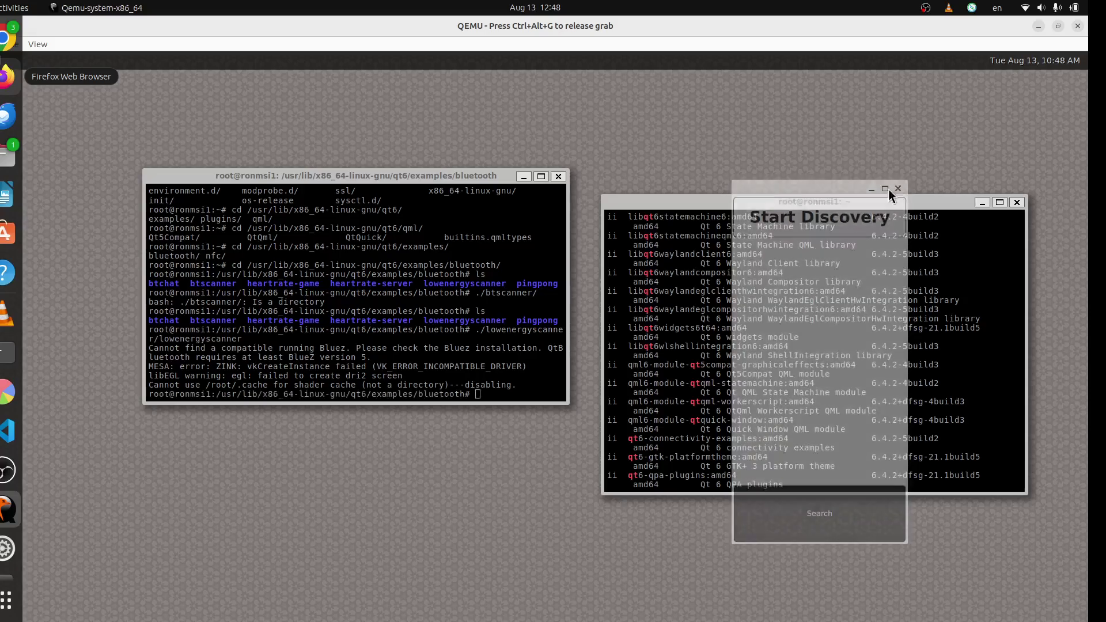
- Run cd .. three times to reach /usr/lib/x86_64-linux-gnu and list its contents
text(cd ..)
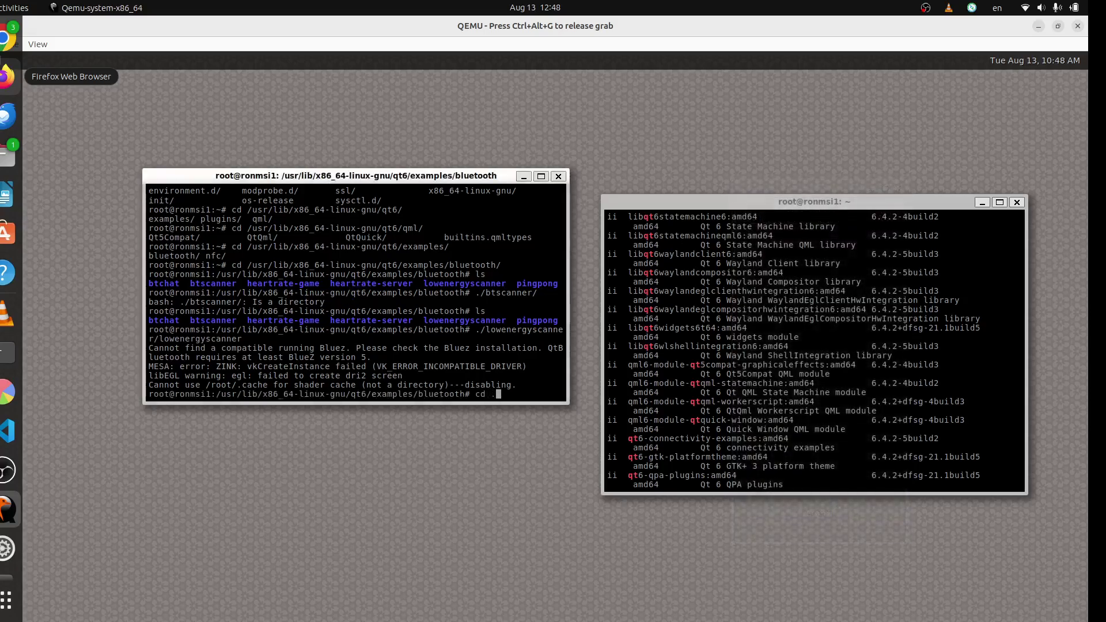
key(Return)
text(cd ..)
key(Return)
text(cd ..)
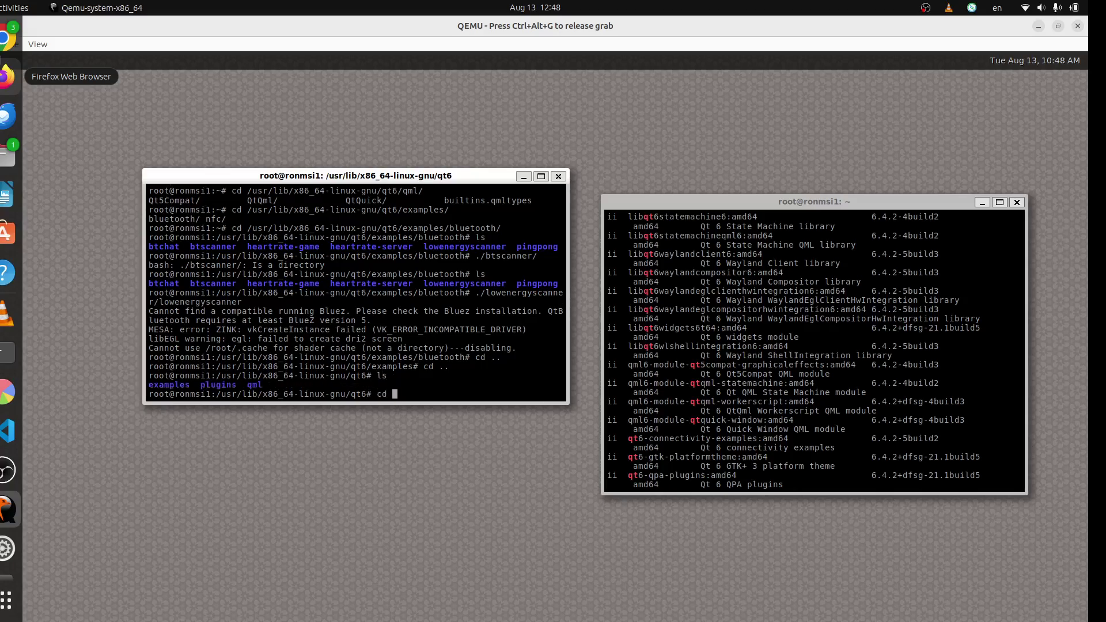
key(Return)
text(ls)
key(Return)
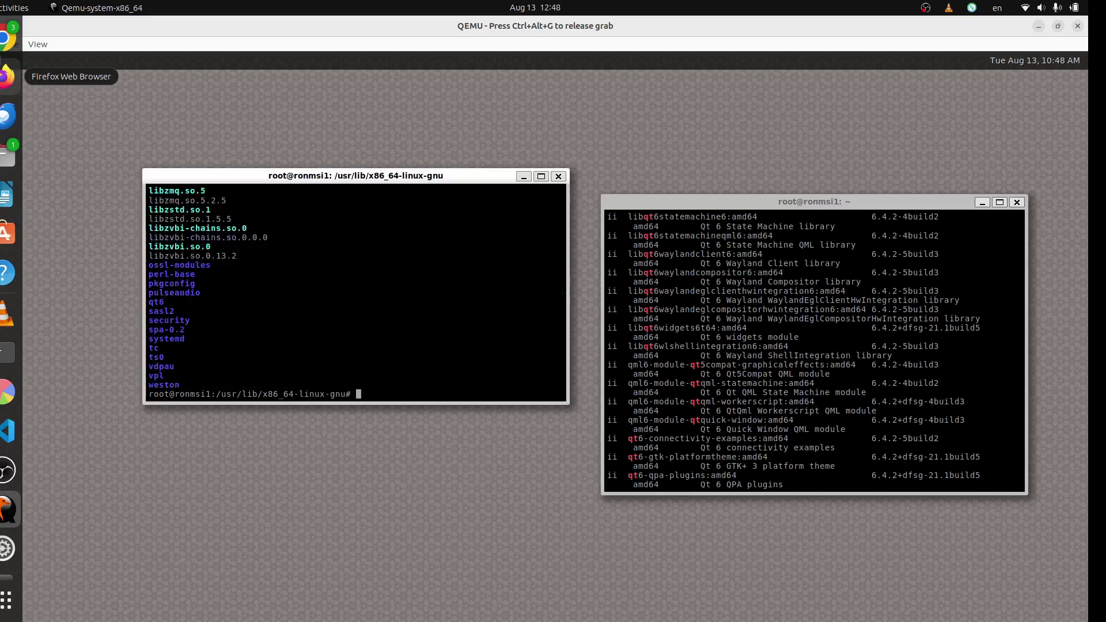